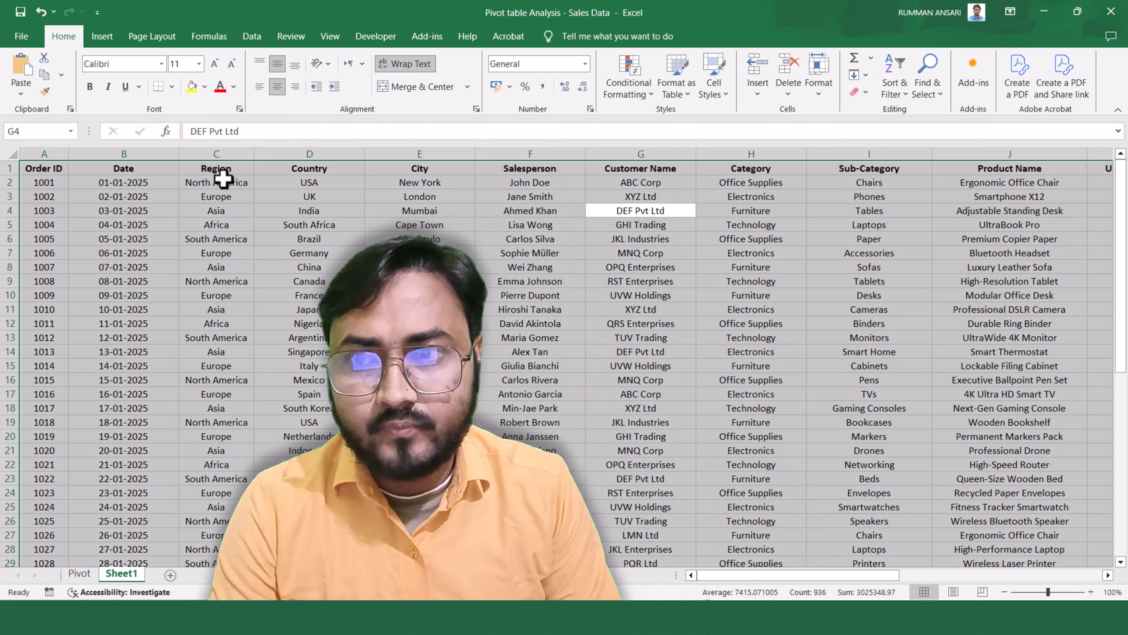
Examine the Region and Total Sales columns of the source data on Sheet1, and return to the Pivot sheet.
left_click(228, 153)
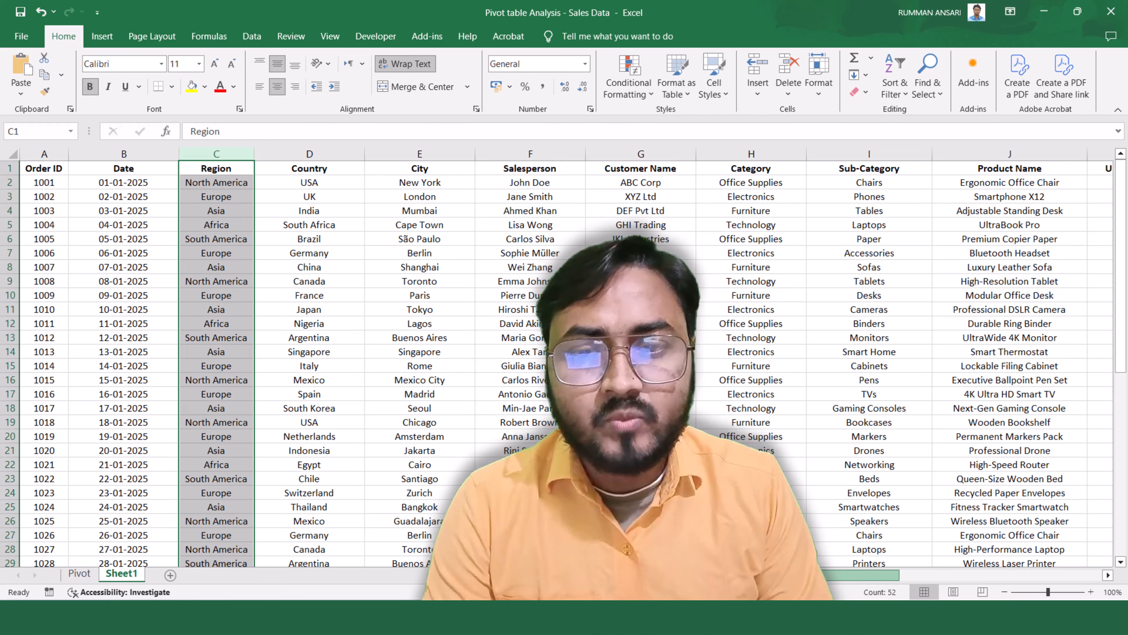
left_click_drag(836, 576, 855, 577)
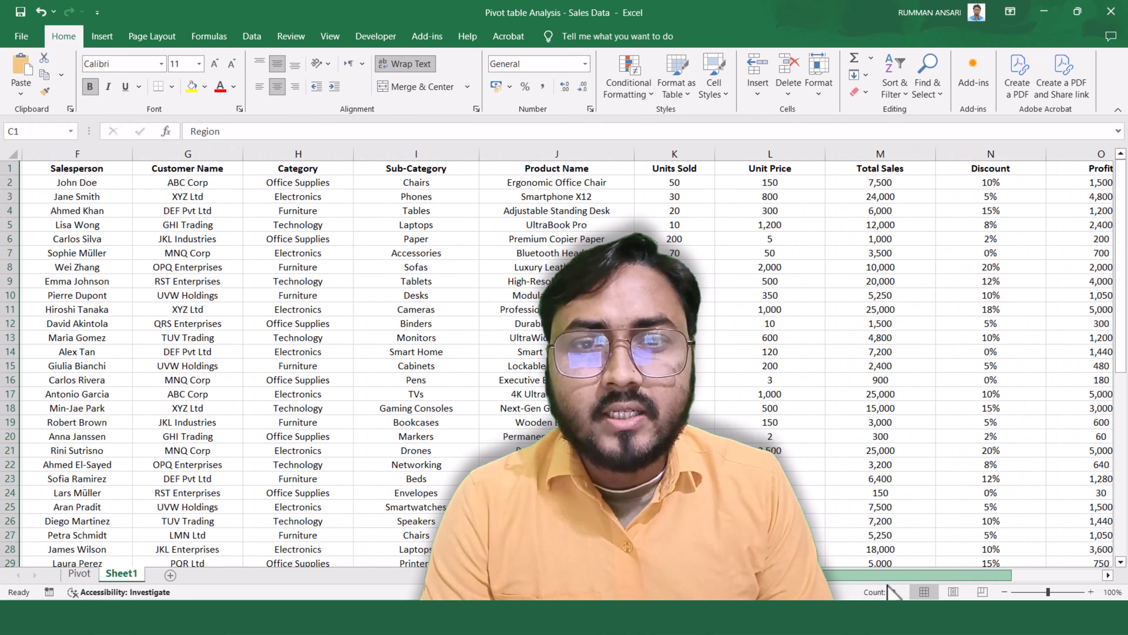
left_click(897, 152)
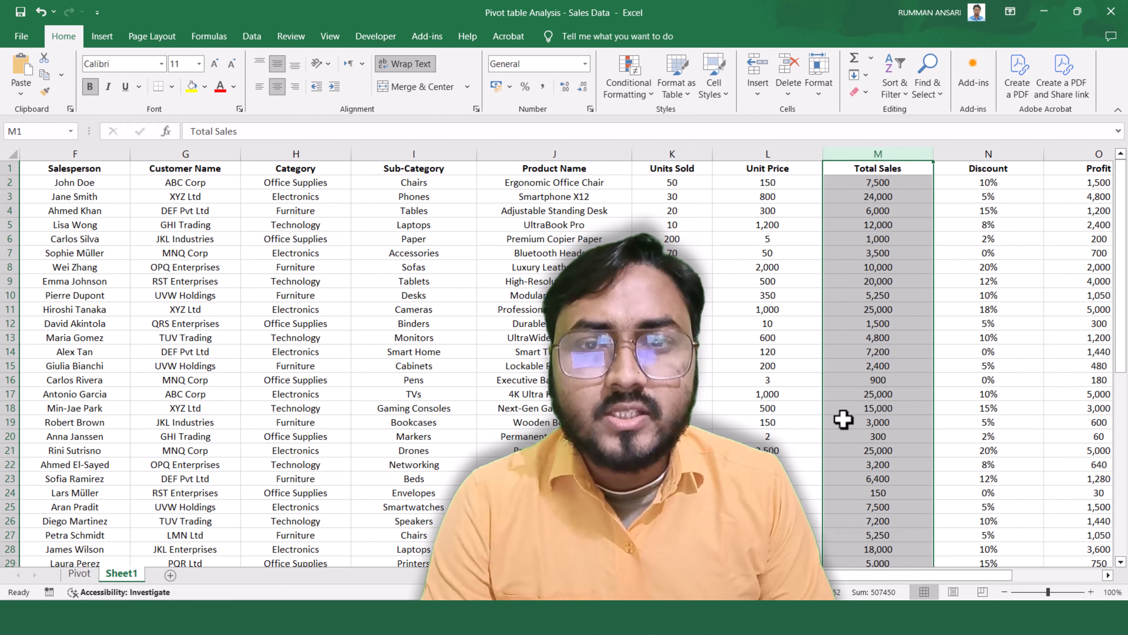
left_click_drag(804, 575, 686, 575)
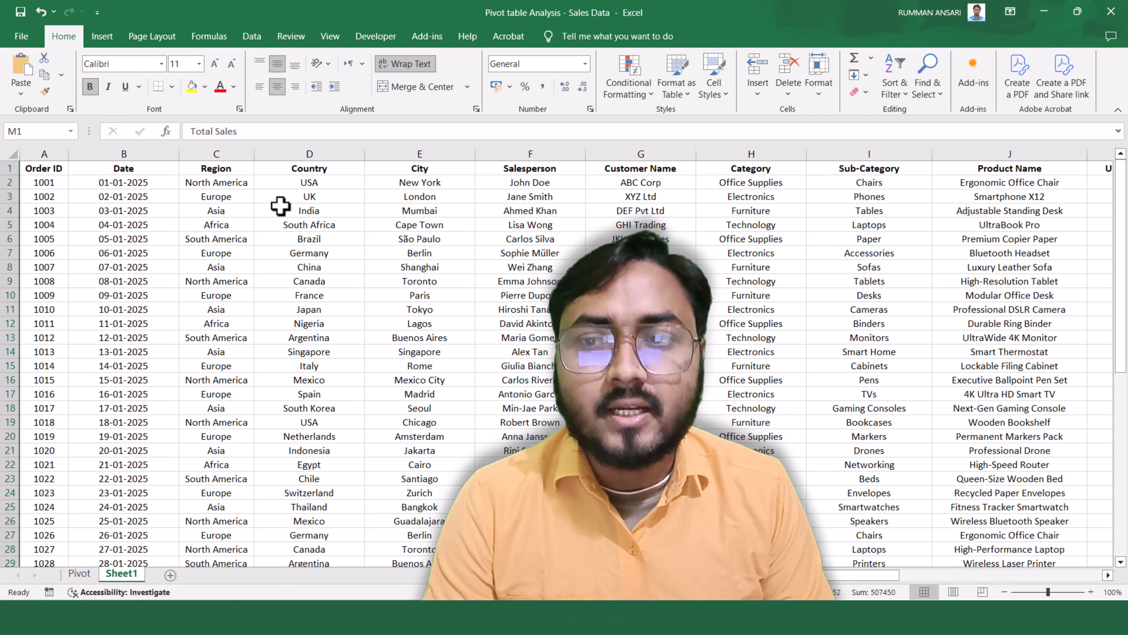
key("ctrl+Page_Up")
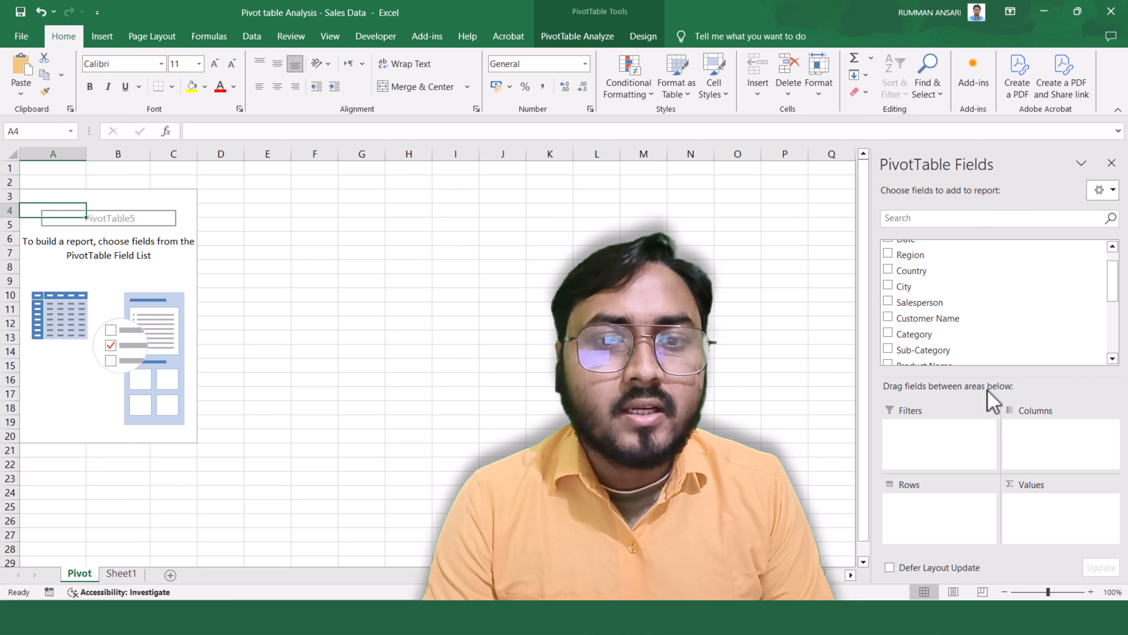
Build the PivotTable with the sum of Total Sales as values and Region as rows.
scroll(941, 286, "down", 3)
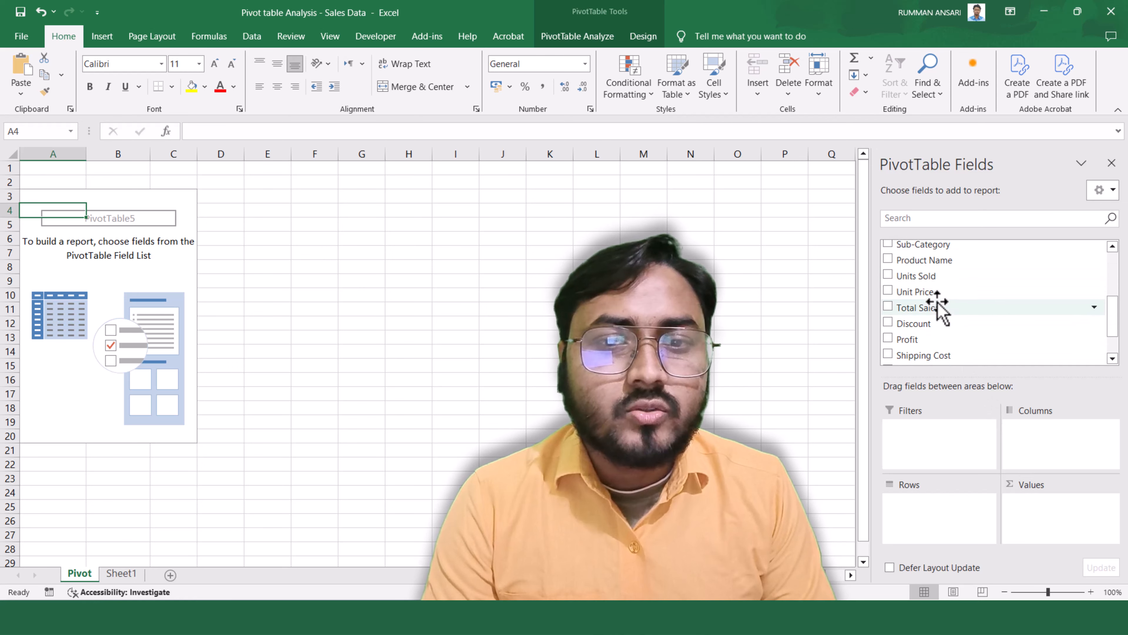
left_click_drag(935, 306, 1076, 545)
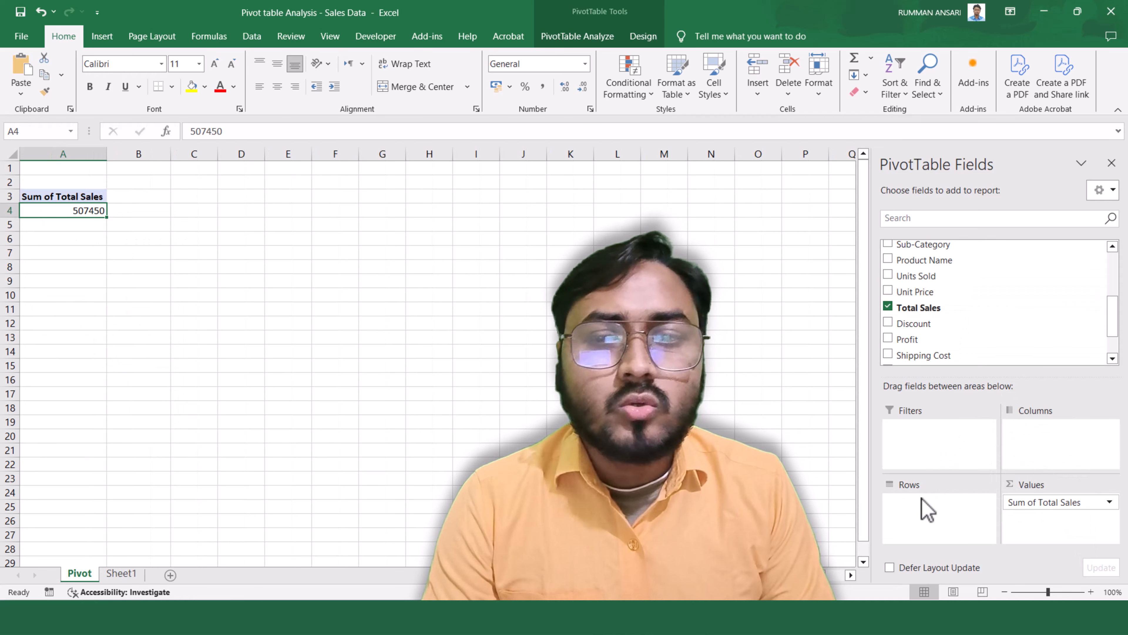
scroll(962, 314, "up", 3)
scroll(961, 313, "up", 2)
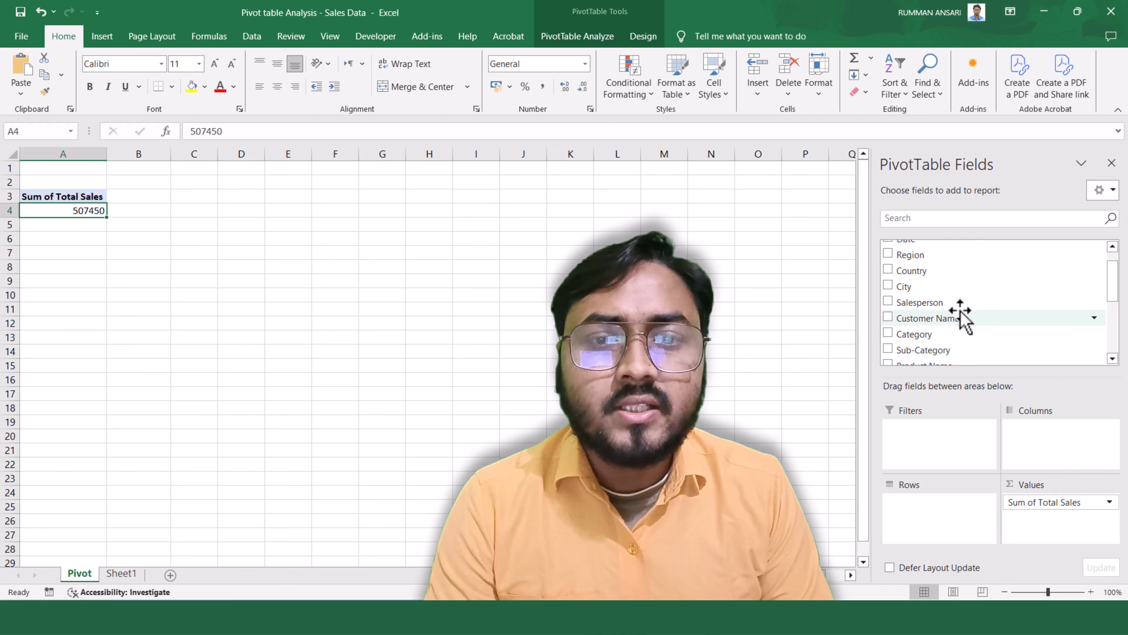
left_click_drag(928, 286, 984, 540)
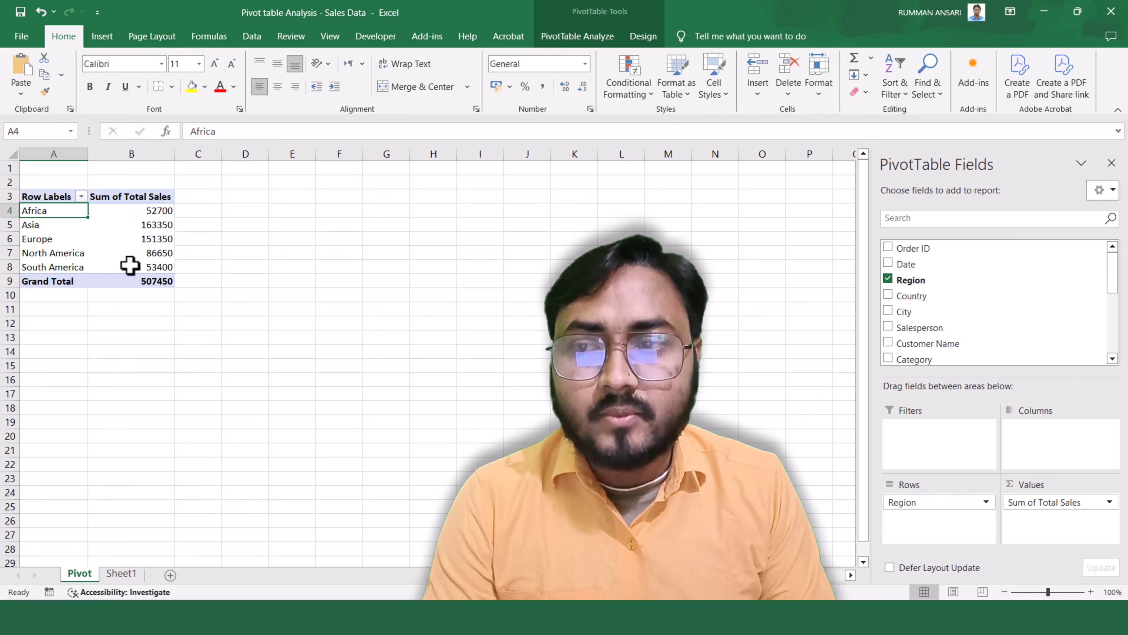
Insert a Clustered Column PivotChart of total sales by region.
left_click(30, 269)
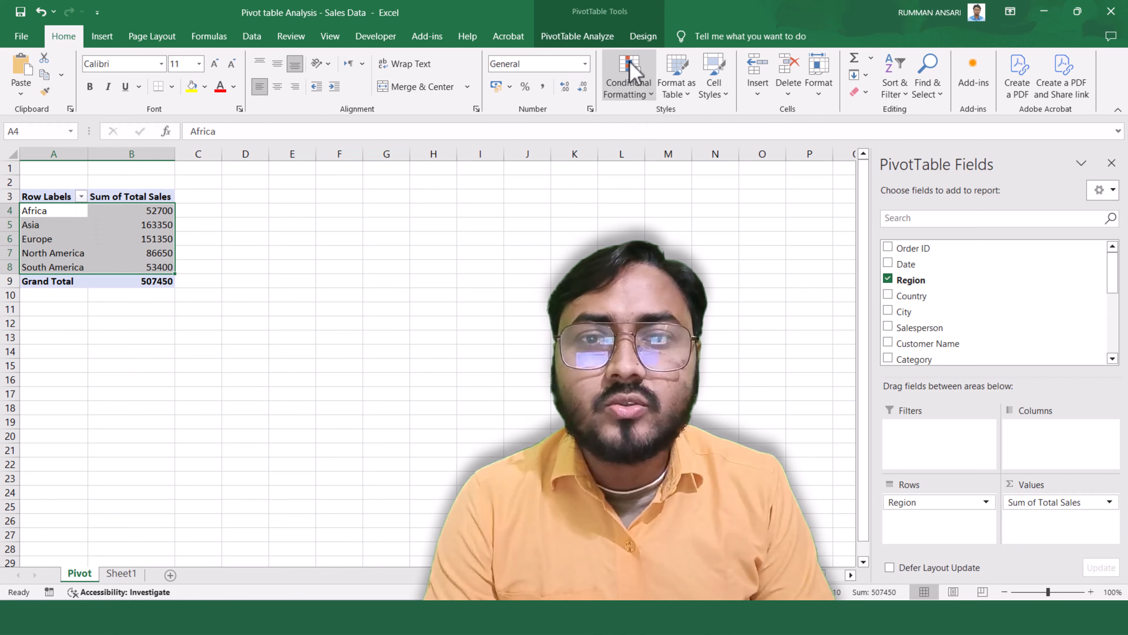
left_click(601, 39)
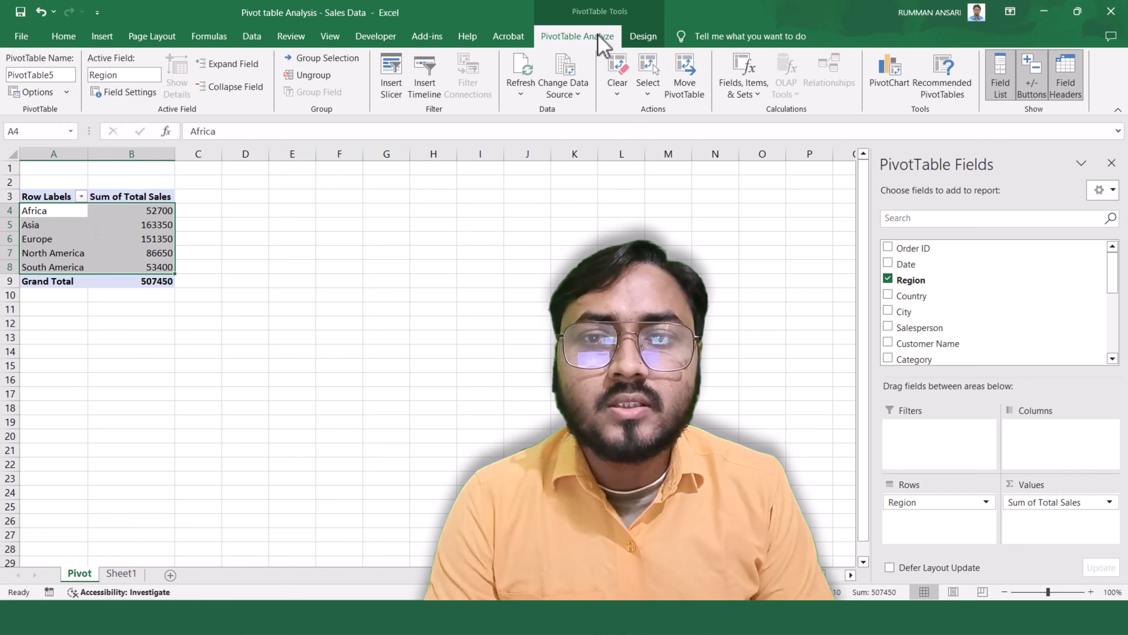
left_click(889, 84)
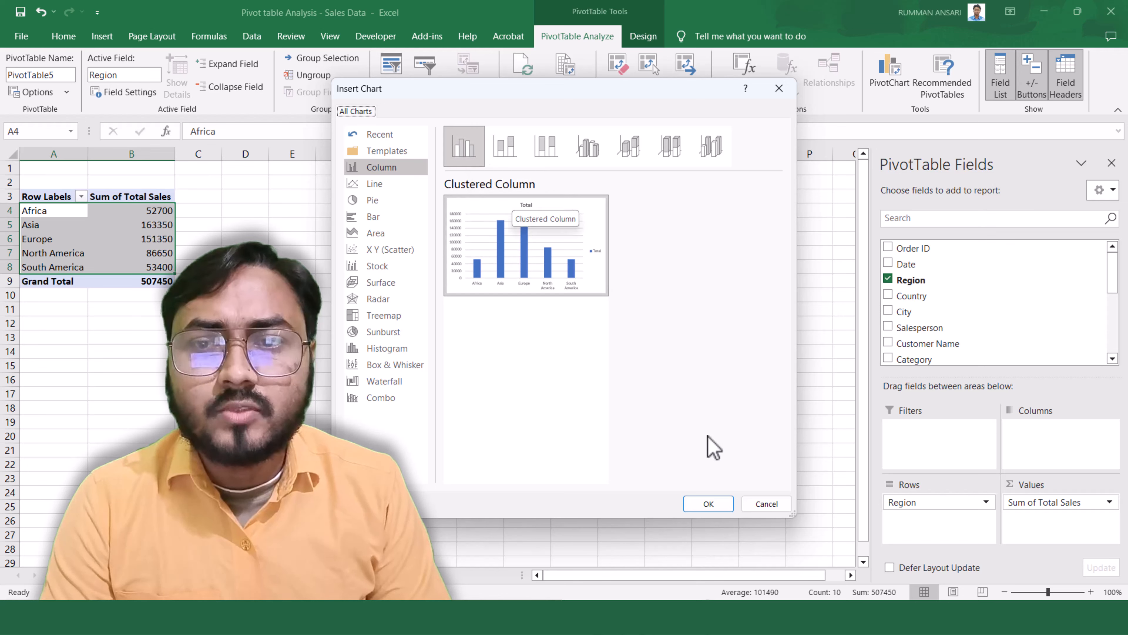
left_click(714, 501)
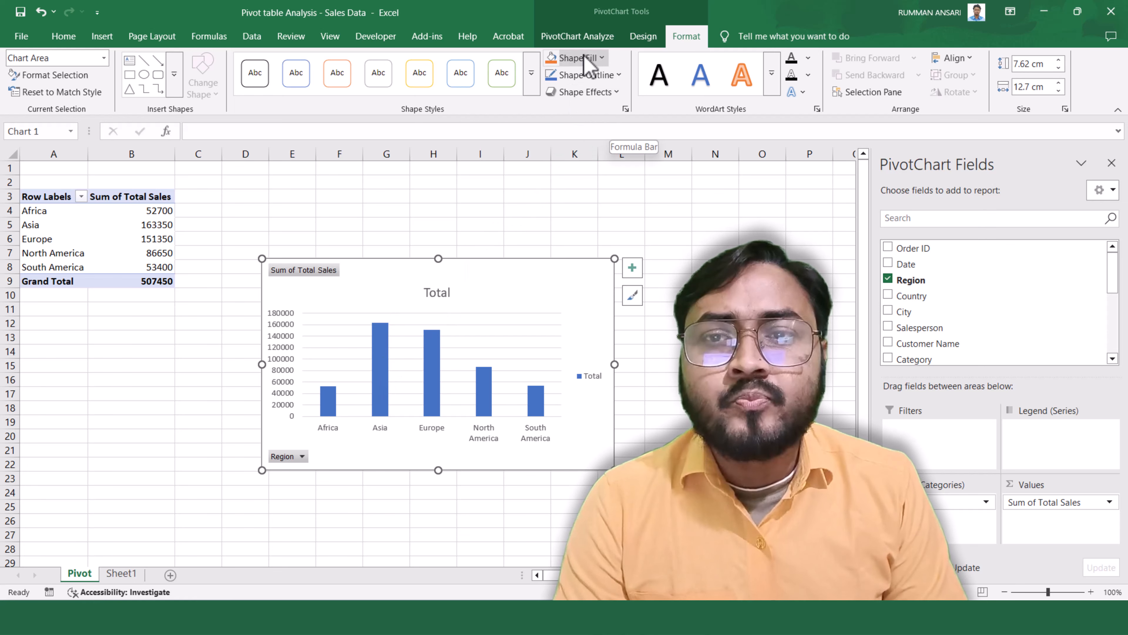
Apply the chart style with a shaded background and values inside wide columns, and move the chart up beside the PivotTable.
left_click(643, 36)
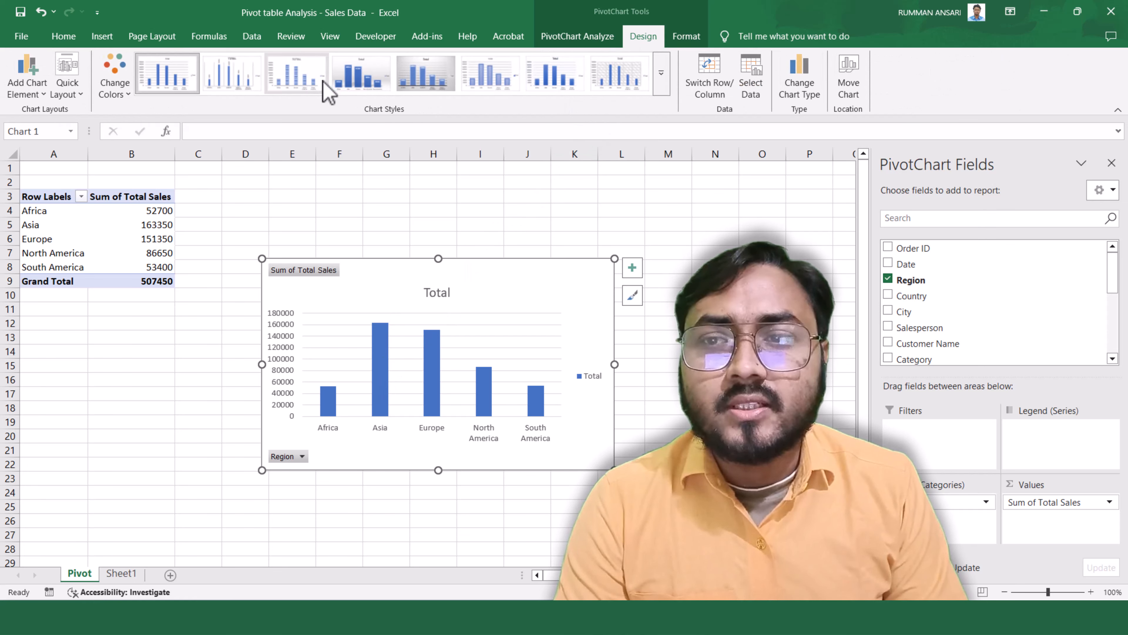
left_click(367, 89)
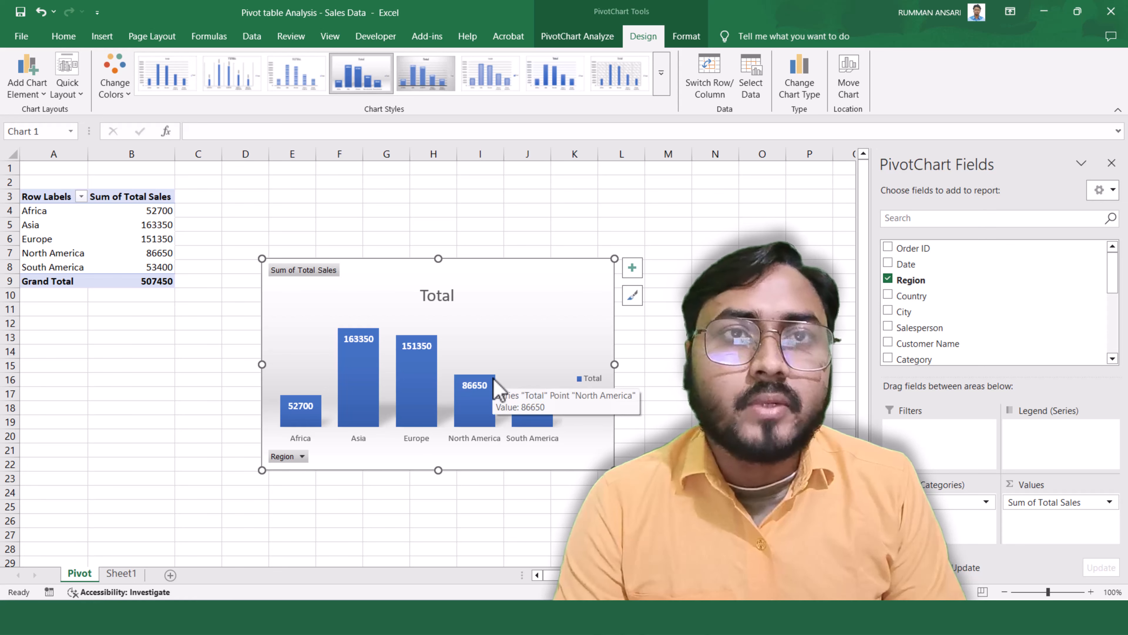
left_click_drag(519, 264, 515, 216)
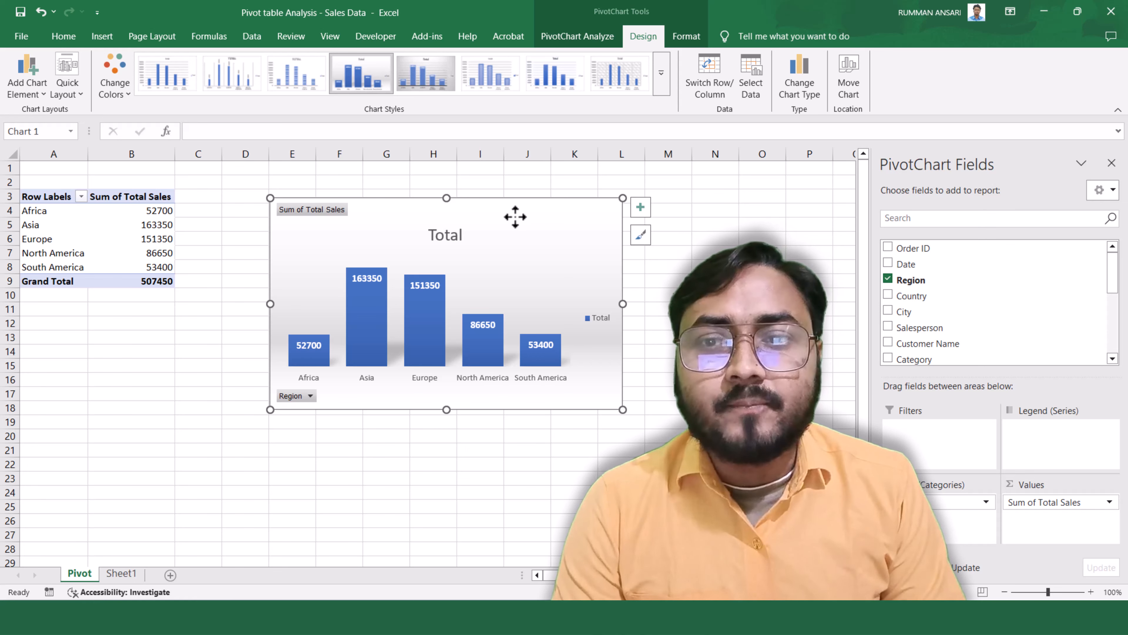
Delete the PivotChart and undo the Region and Total Sales field placements until the PivotTable is empty.
key("Delete")
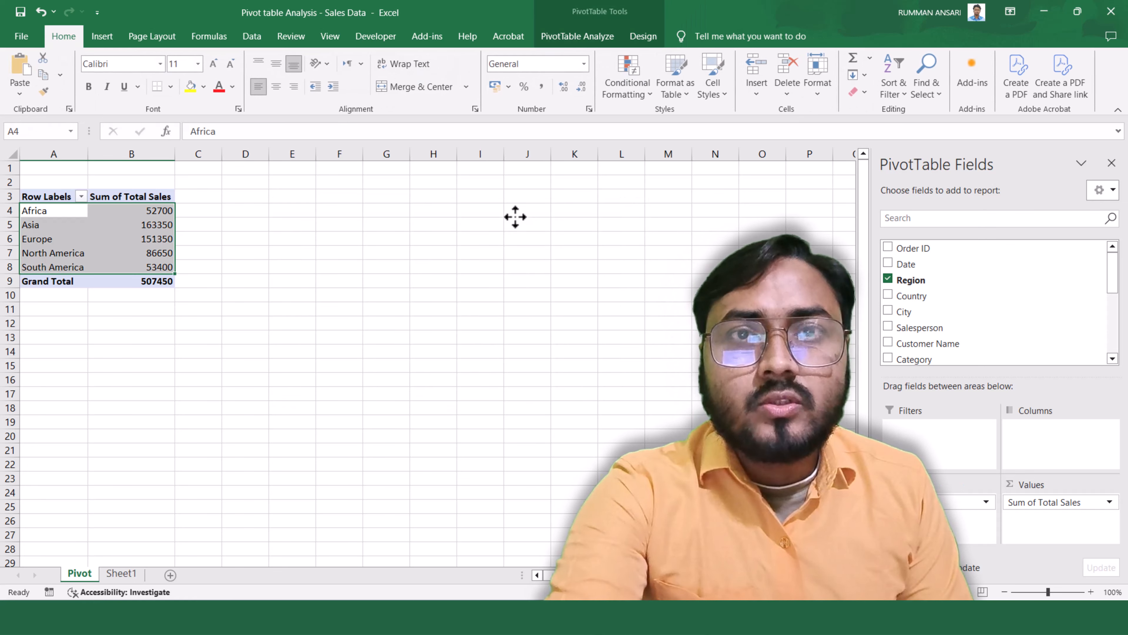
left_click(307, 263)
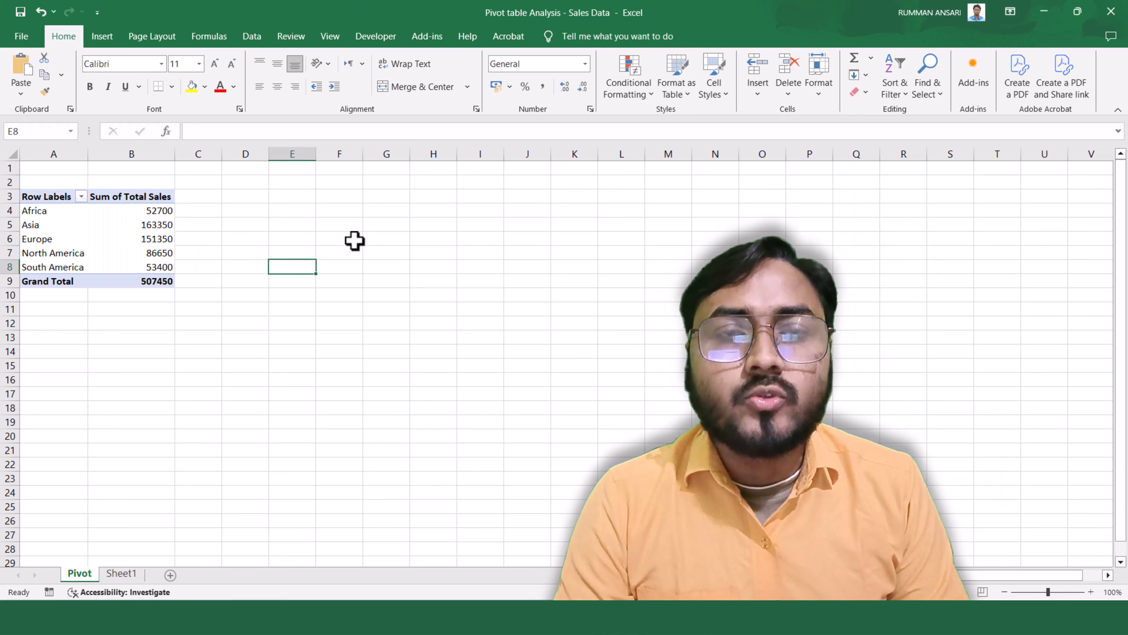
left_click(142, 224)
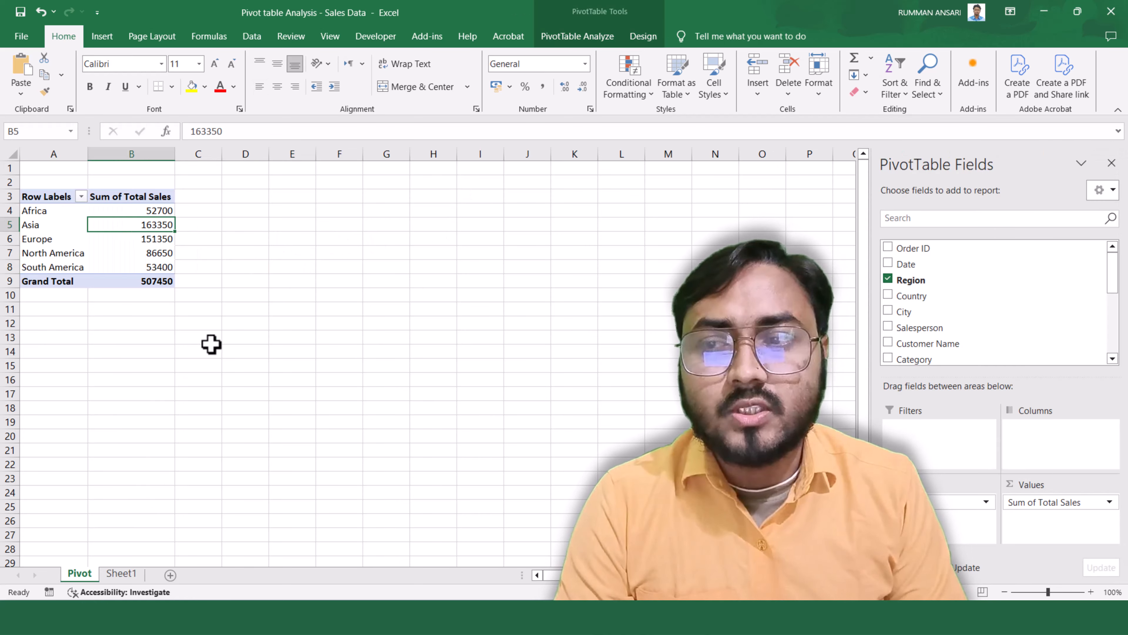
left_click(212, 344)
key("ctrl+z")
key("ctrl+z")
key("ctrl+z")
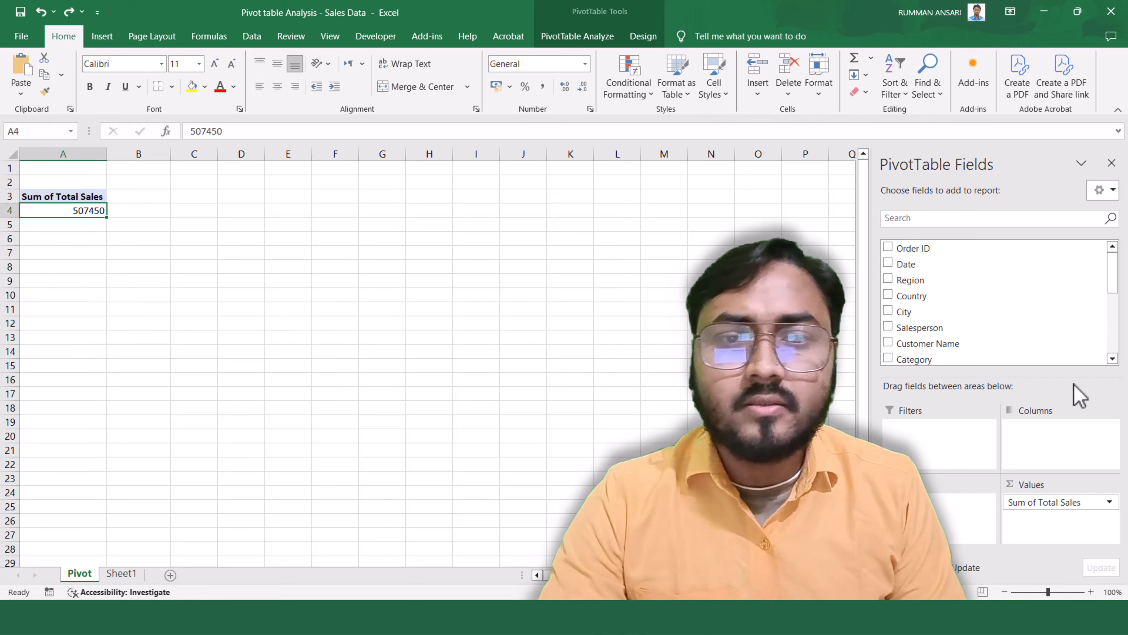
key("ctrl+z")
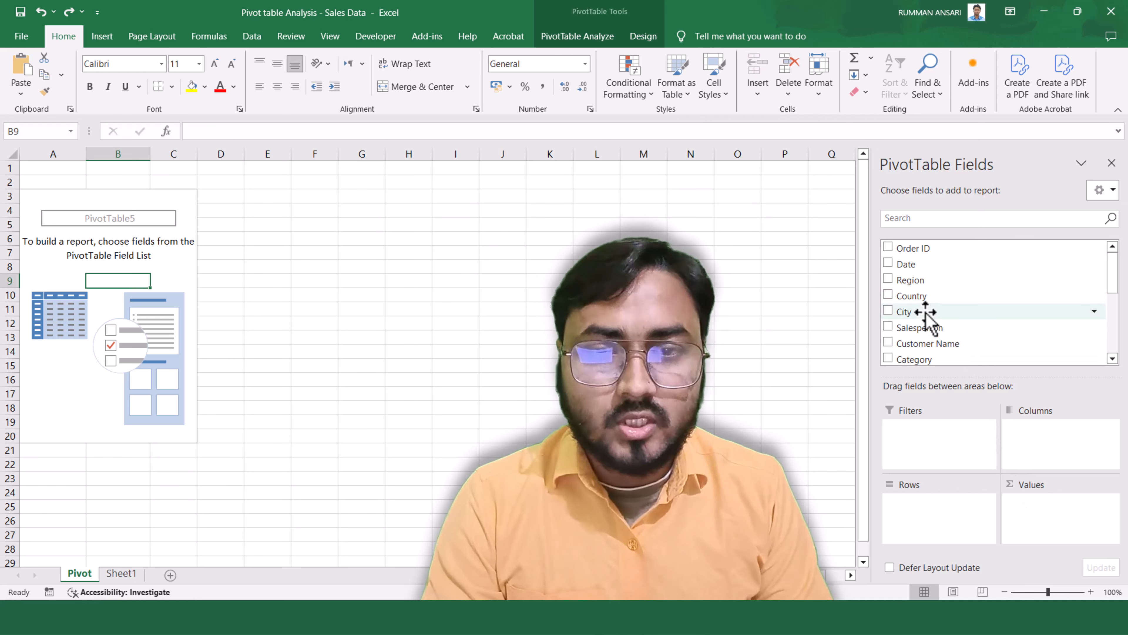
Build the PivotTable with Country as rows and the sum of Profit as values.
left_click_drag(926, 297, 948, 516)
scroll(938, 329, "down", 4)
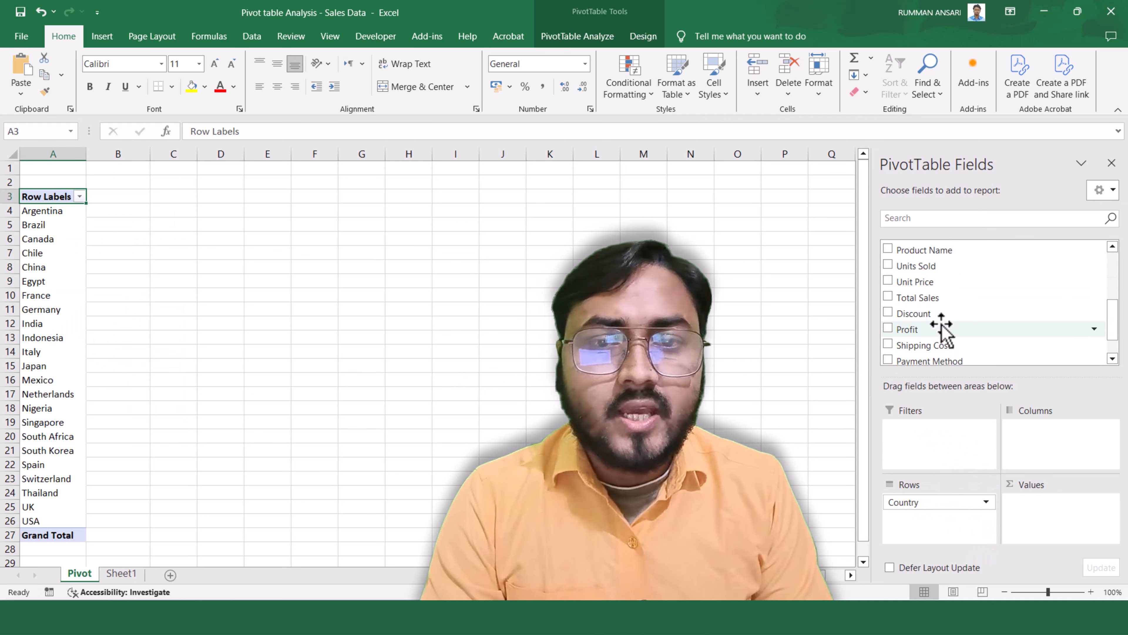
scroll(946, 296, "up", 1)
scroll(946, 296, "down", 1)
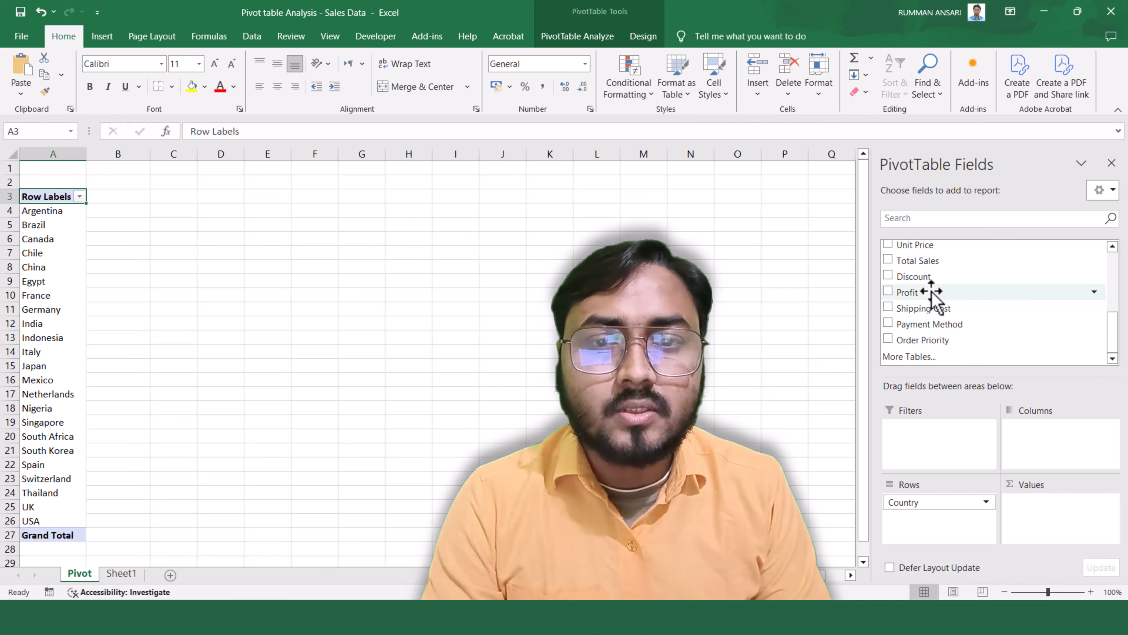
left_click_drag(932, 292, 1053, 533)
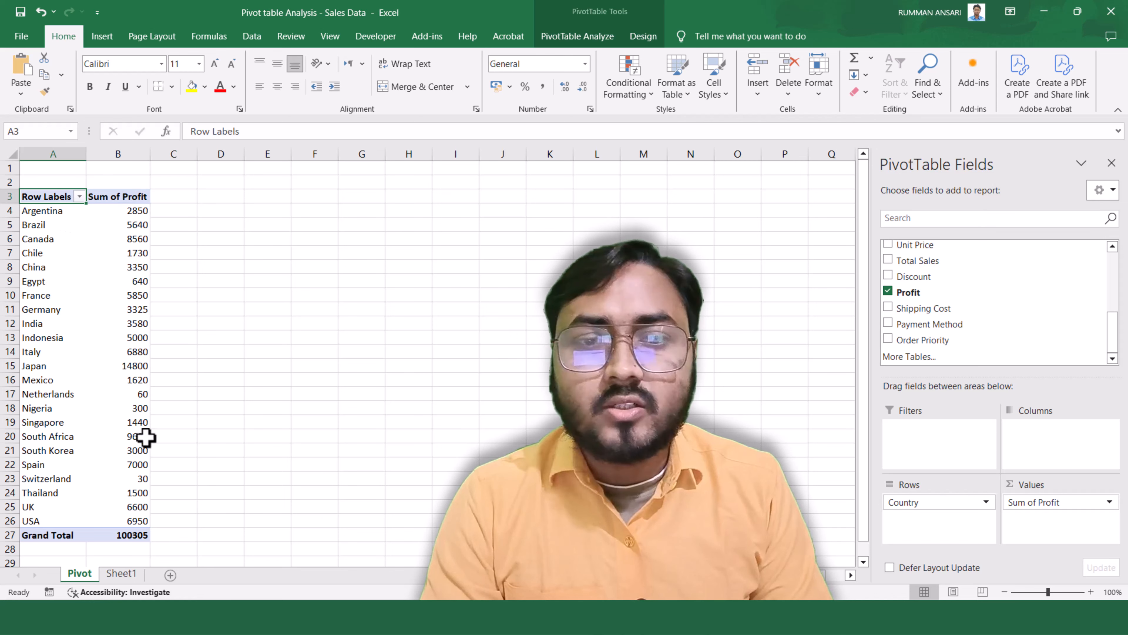
mouse_move(146, 438)
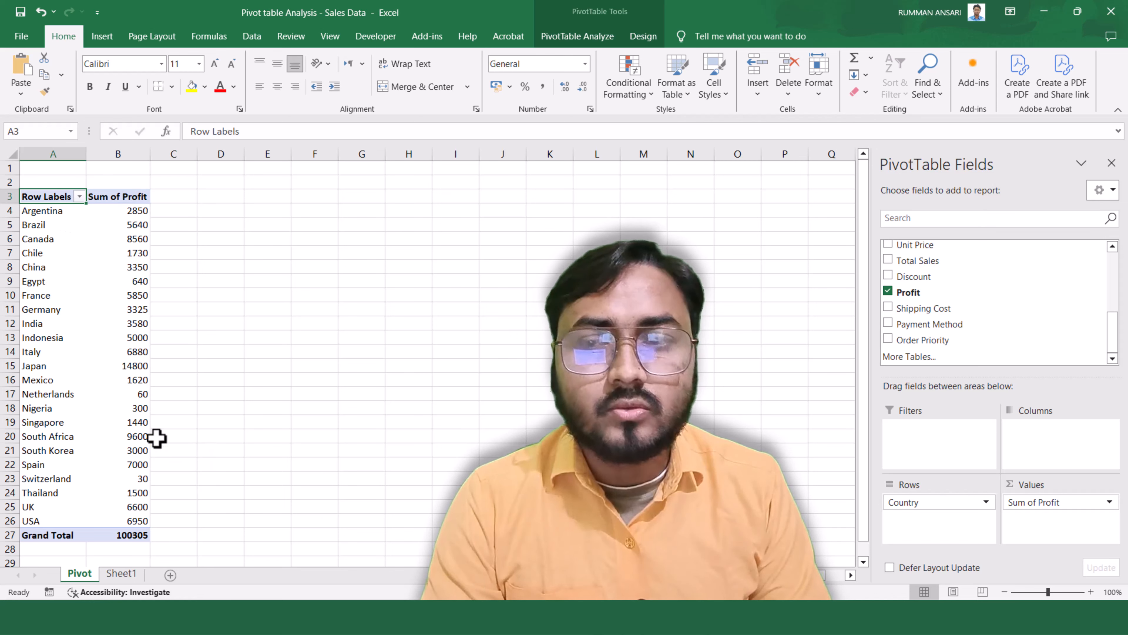
Move the Country field from the PivotTable rows to the report filters.
left_click(51, 213)
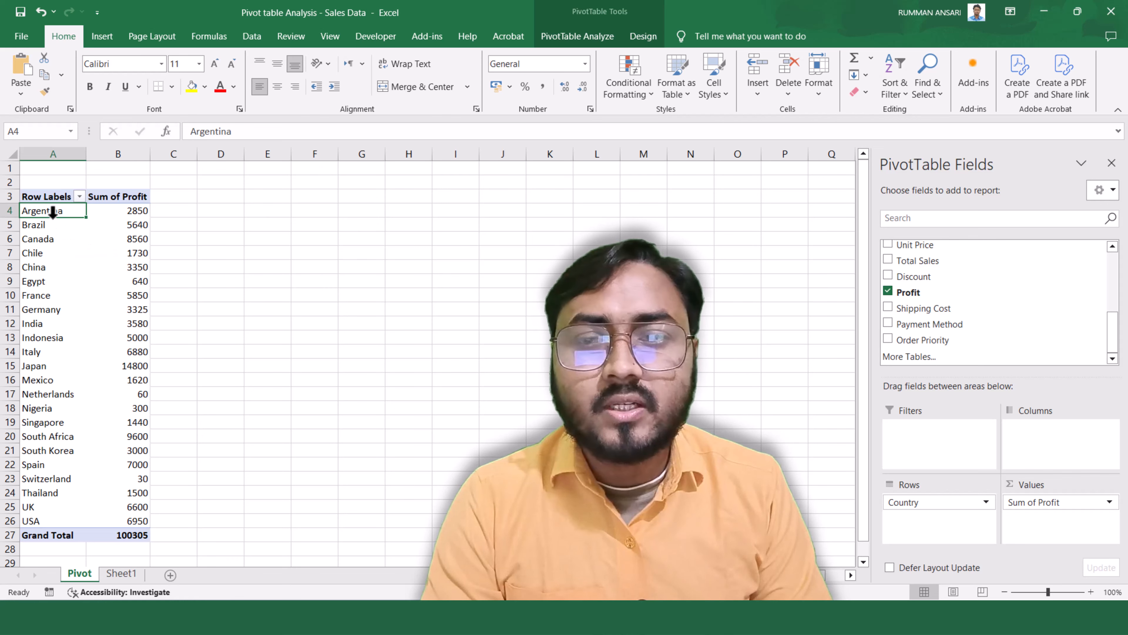
scroll(962, 324, "up", 3)
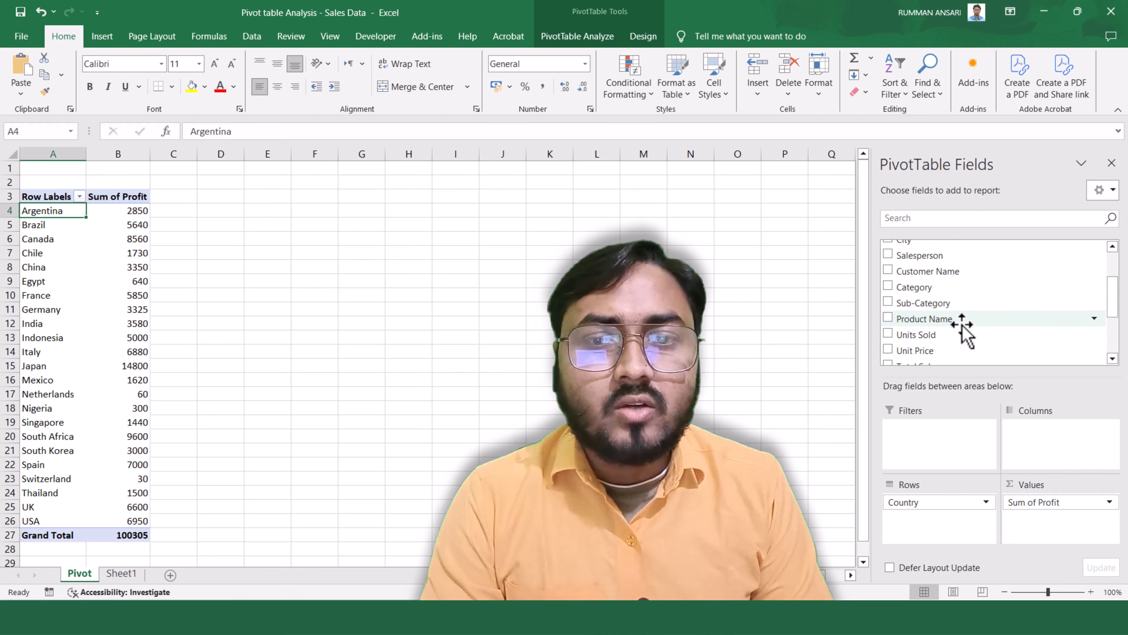
scroll(963, 327, "down", 2)
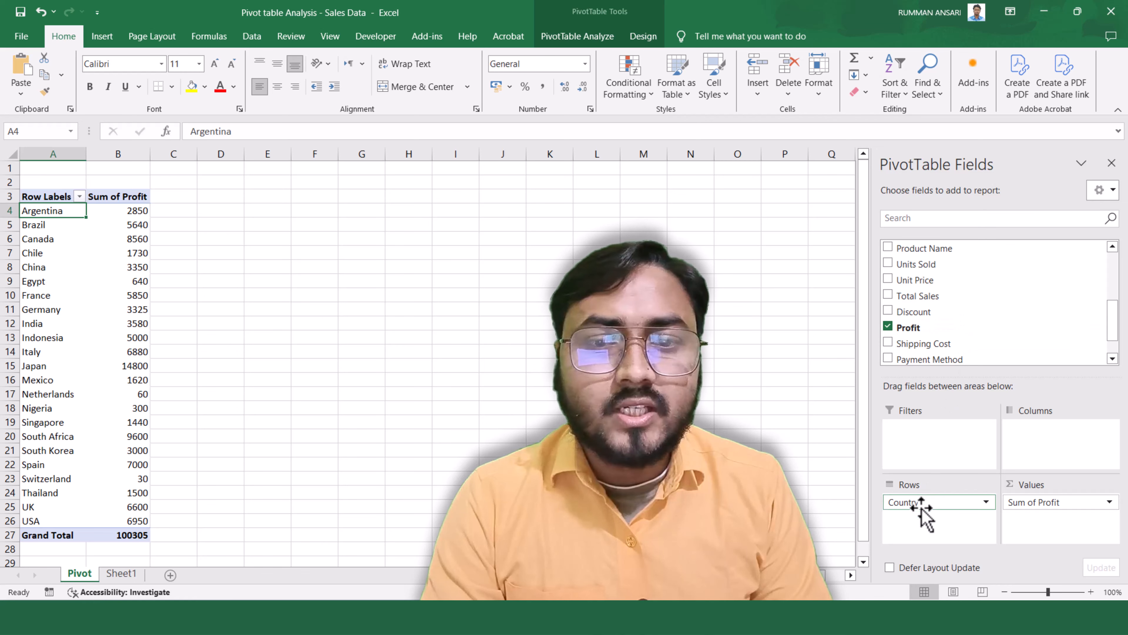
scroll(956, 320, "down", 1)
scroll(953, 311, "up", 3)
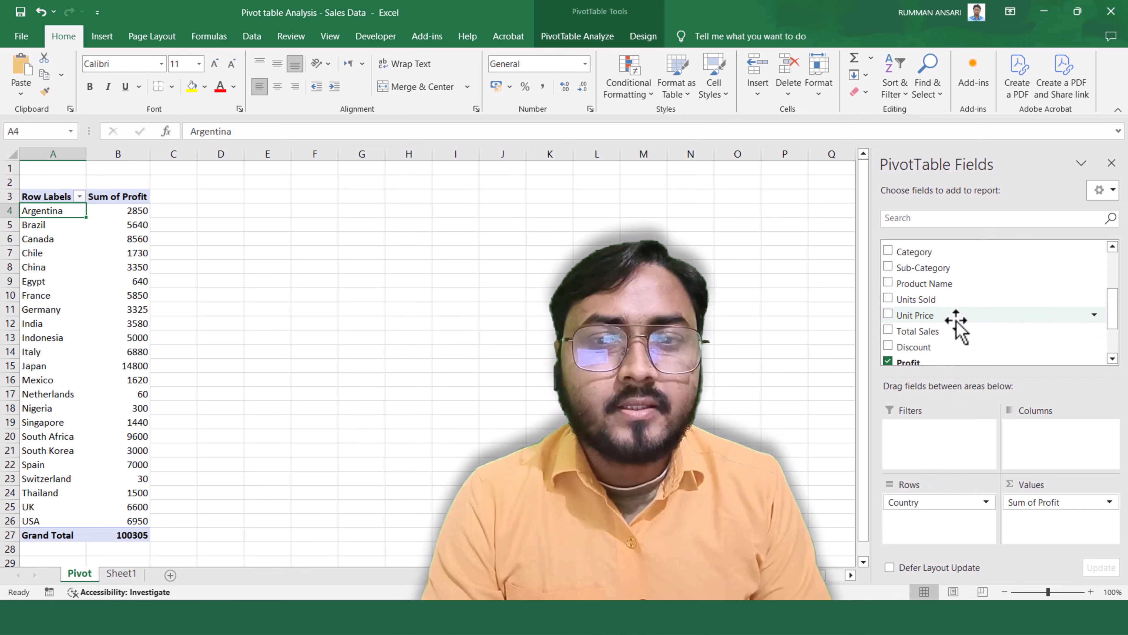
scroll(952, 311, "up", 2)
left_click_drag(928, 293, 938, 458)
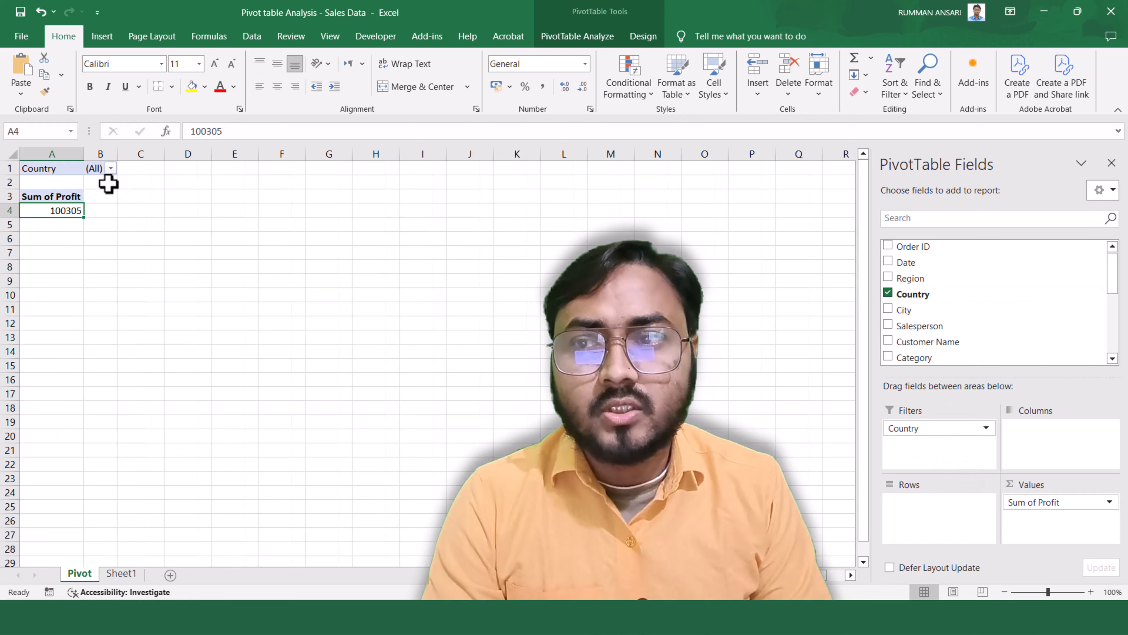
Filter the profit report by Country to show only Argentina.
left_click(111, 168)
left_click(47, 219)
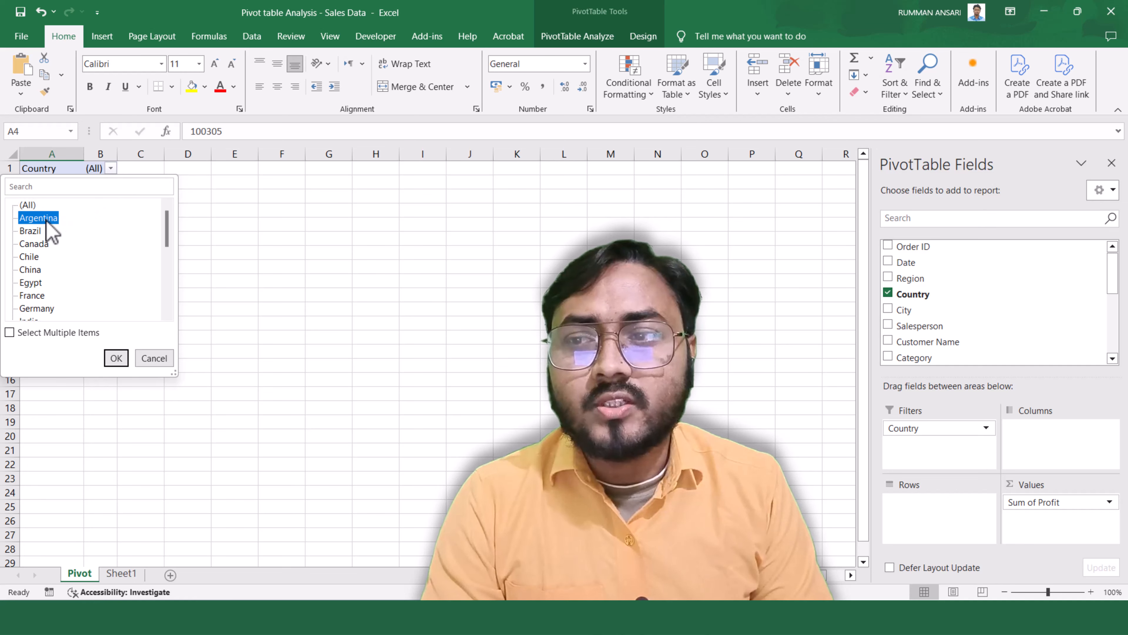
left_click(116, 358)
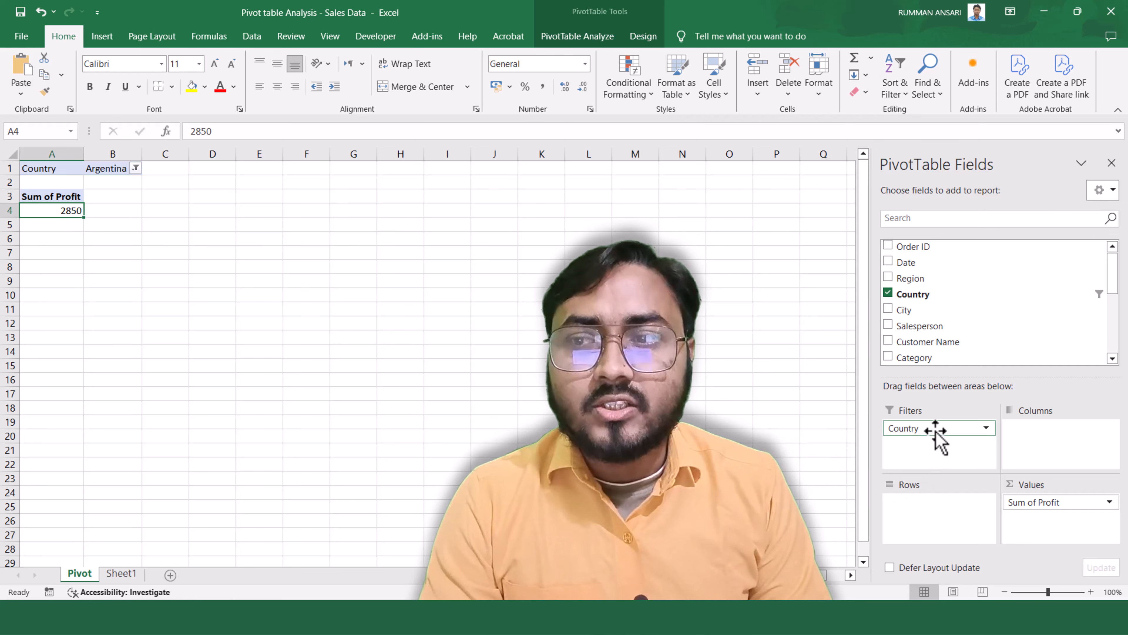
Move Country to the rows and back to the report filters, and widen column B.
left_click_drag(936, 433, 955, 547)
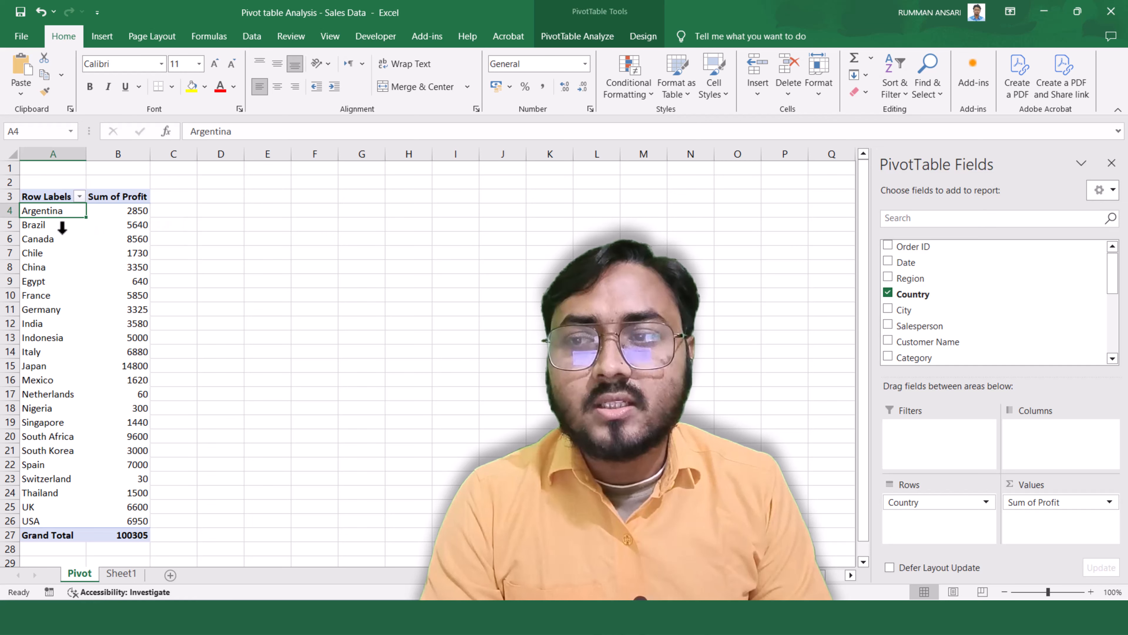
left_click_drag(922, 503, 946, 447)
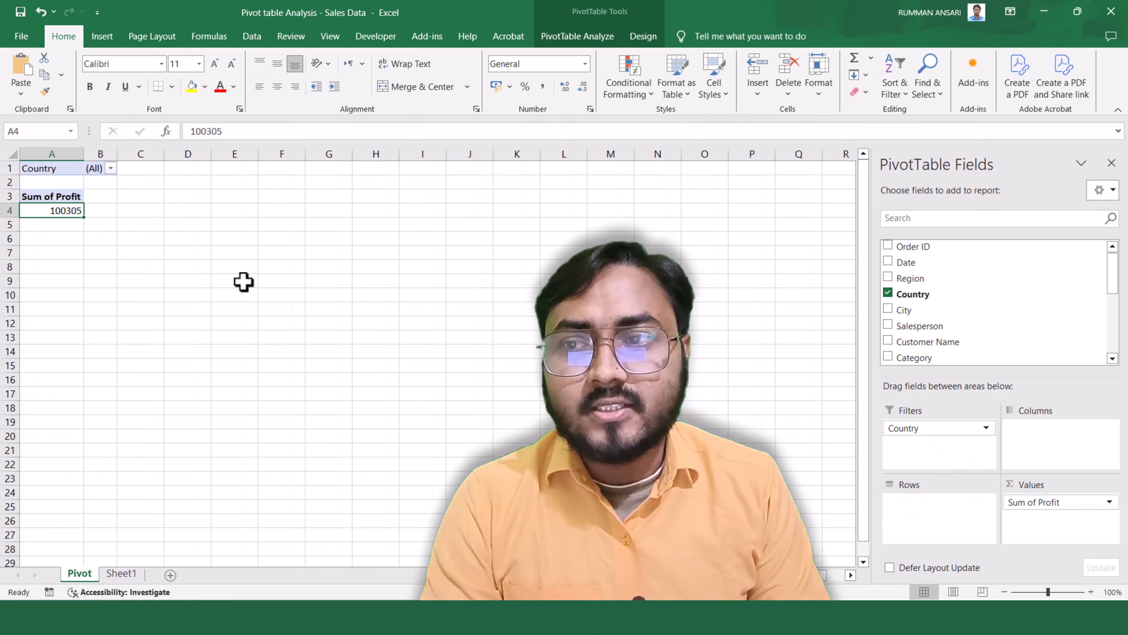
left_click_drag(118, 156, 211, 156)
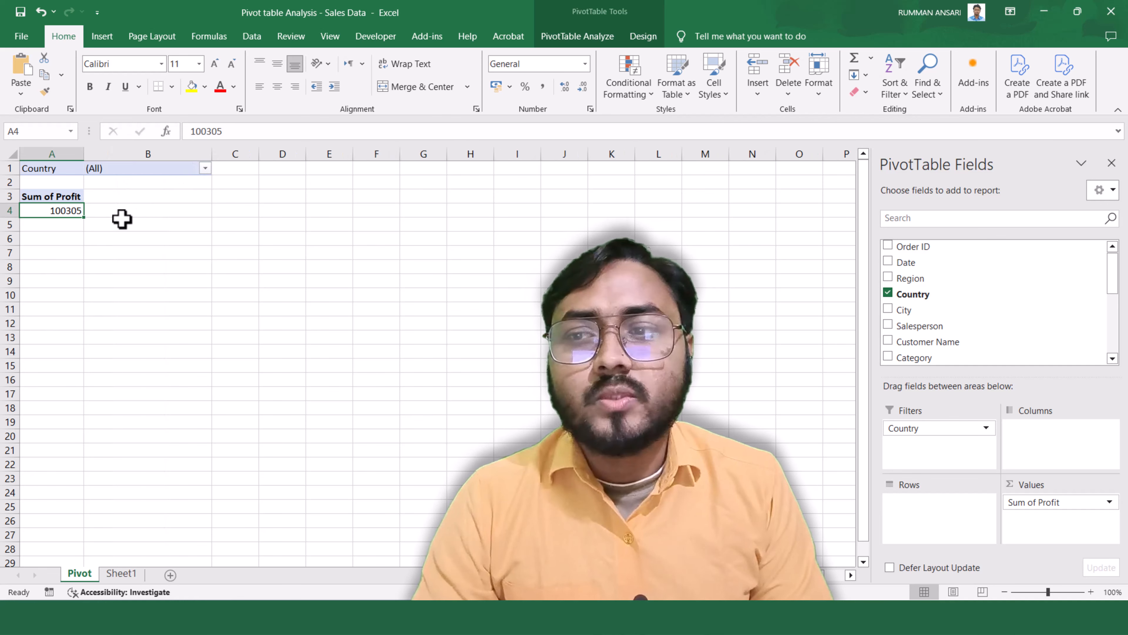
Enable multiple-item selection in the Country report filter and show only Argentina and Brazil.
scroll(121, 219, "up", 4)
scroll(180, 246, "up", 1)
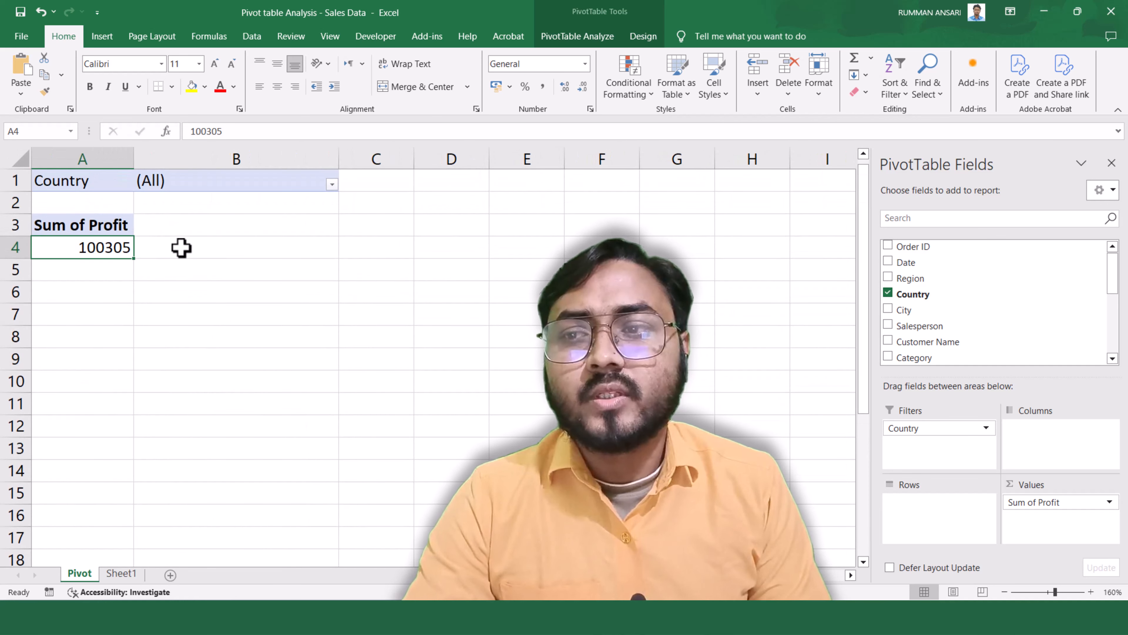
left_click(330, 183)
scroll(203, 290, "down", 5)
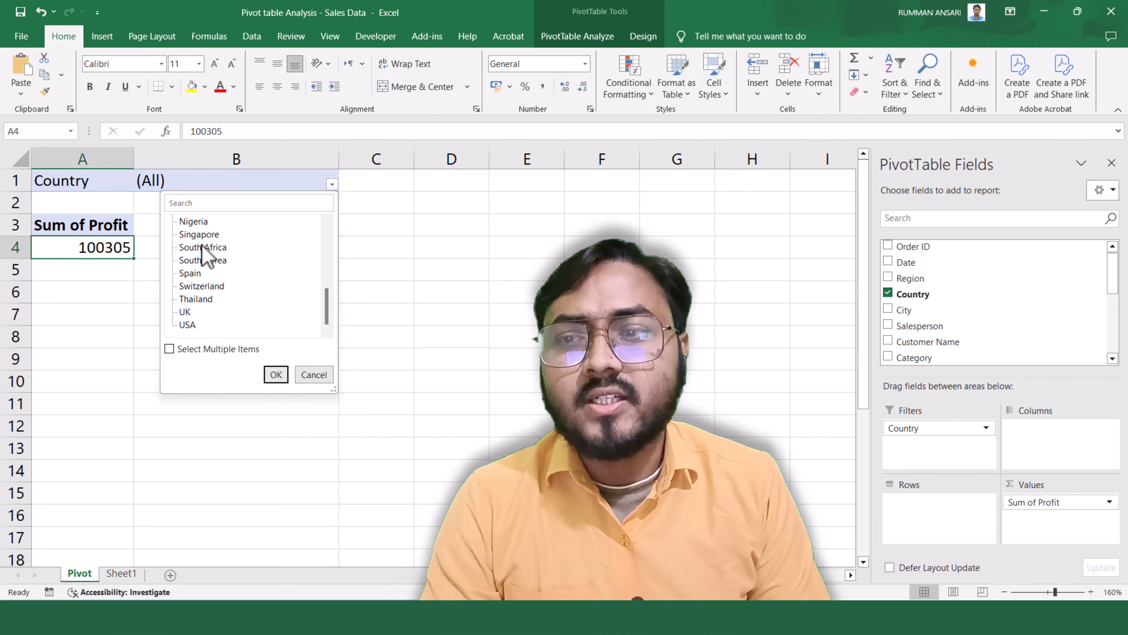
scroll(200, 262, "up", 5)
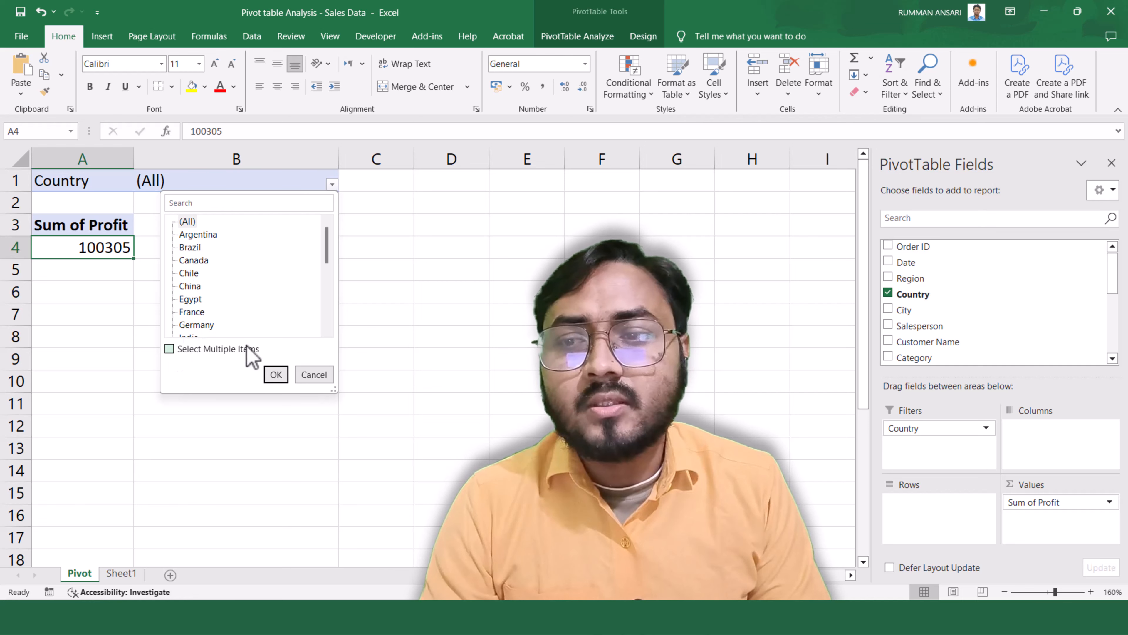
left_click(170, 349)
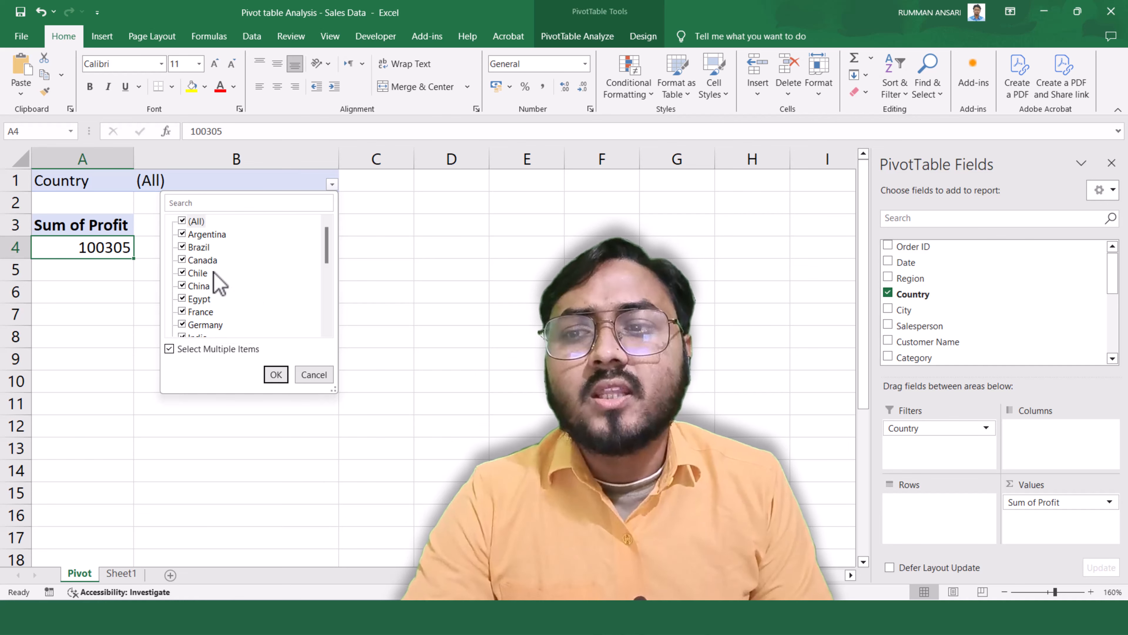
left_click(183, 221)
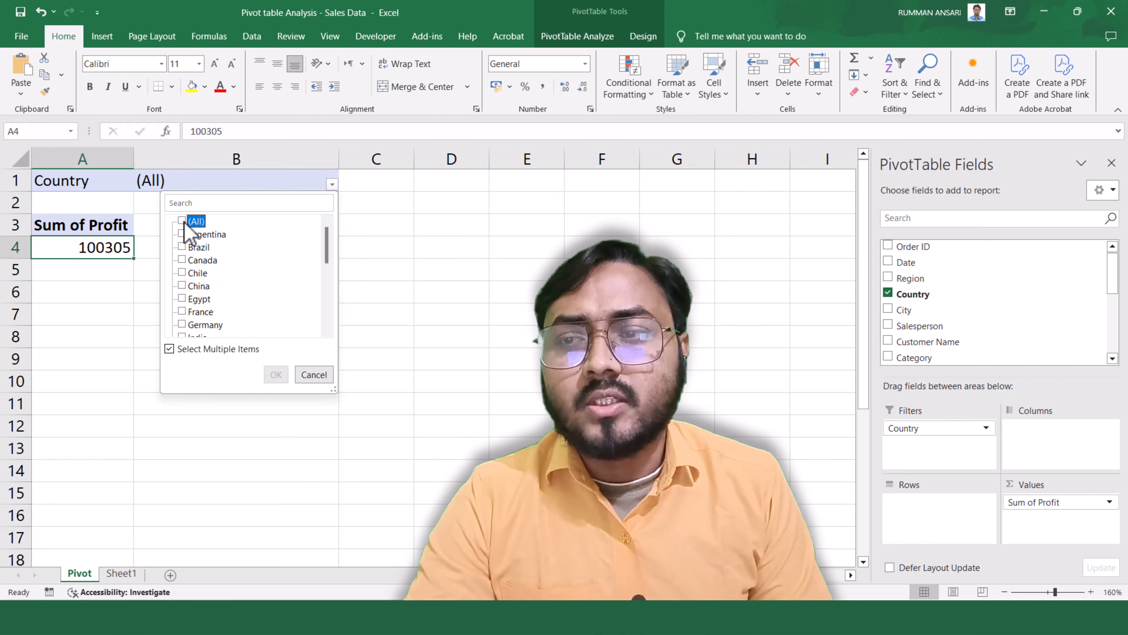
left_click(182, 234)
left_click(182, 246)
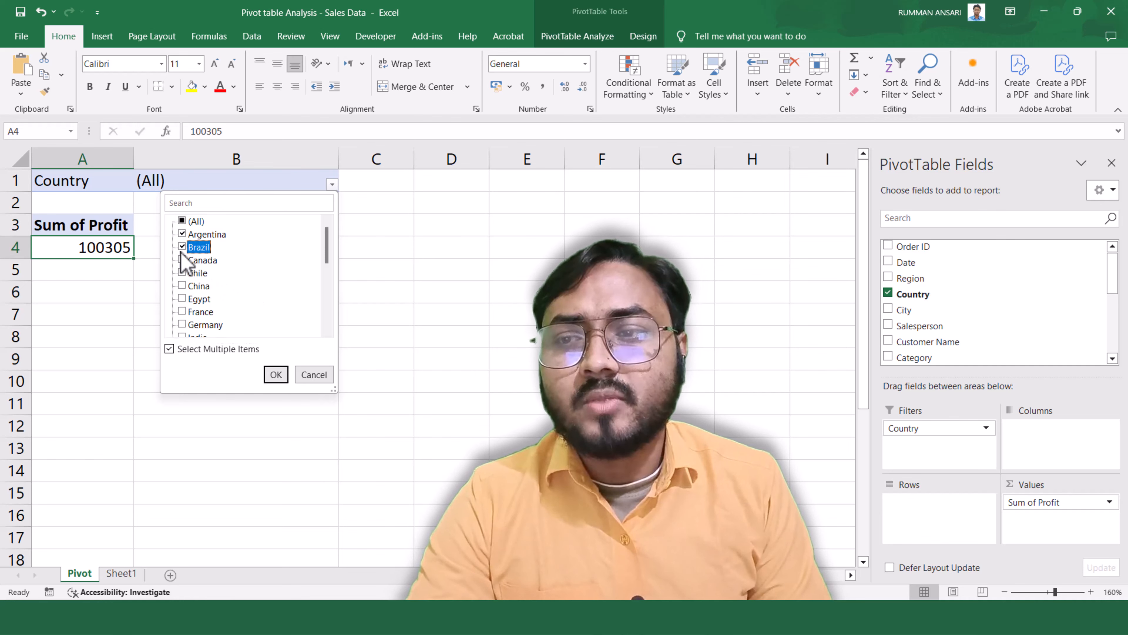
left_click(276, 374)
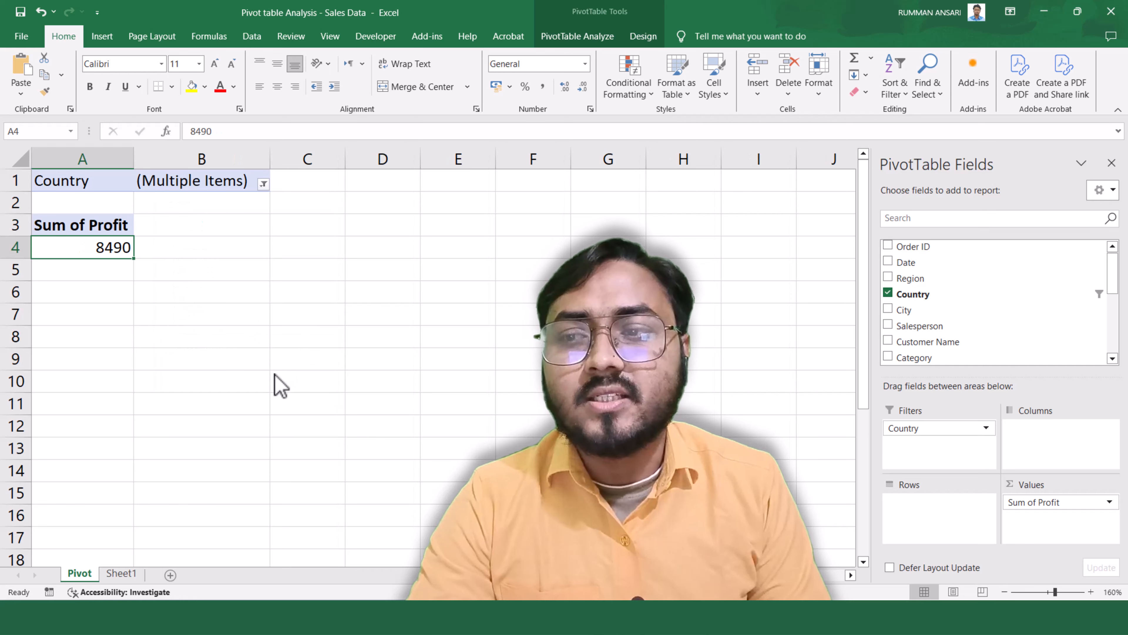
Remove Argentina from the Country report filter so that only Brazil is included.
left_click(264, 183)
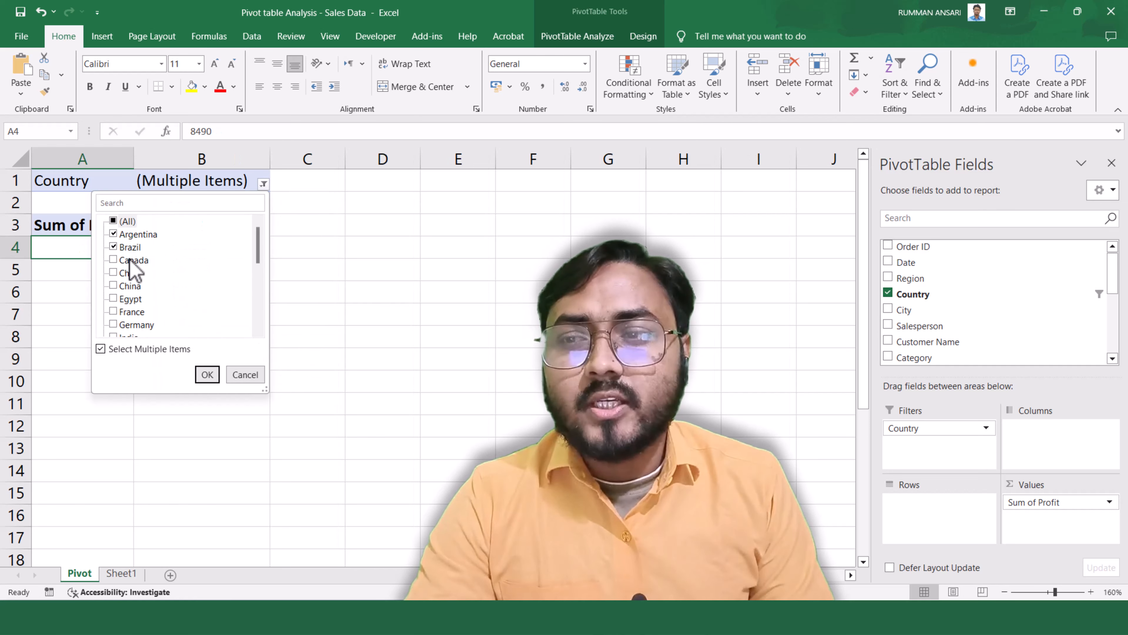
left_click(205, 375)
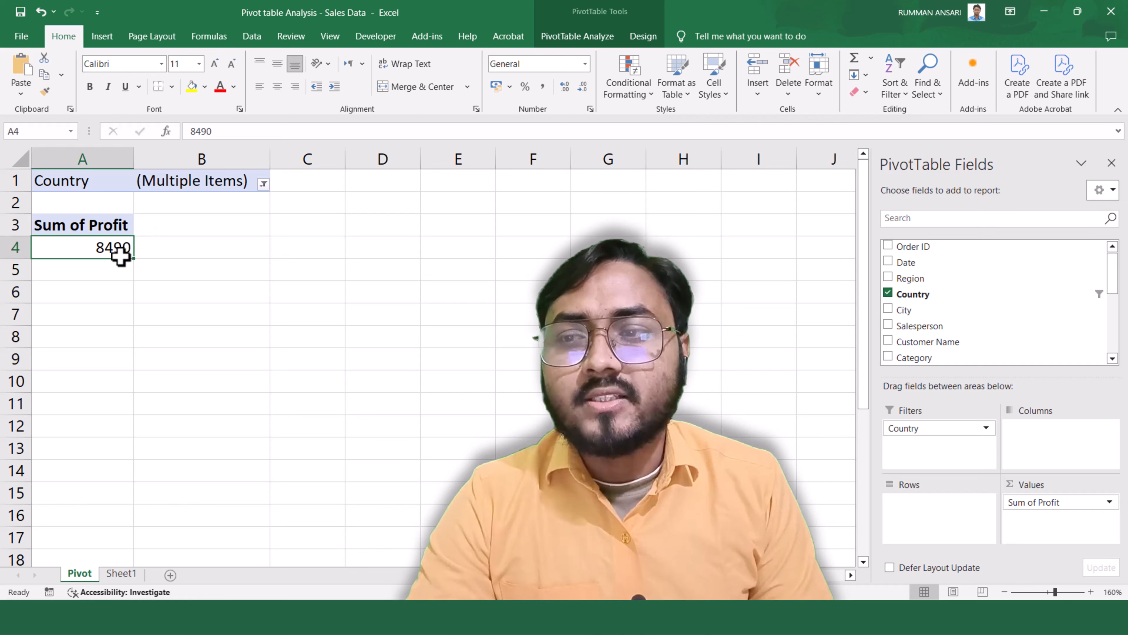
left_click(264, 184)
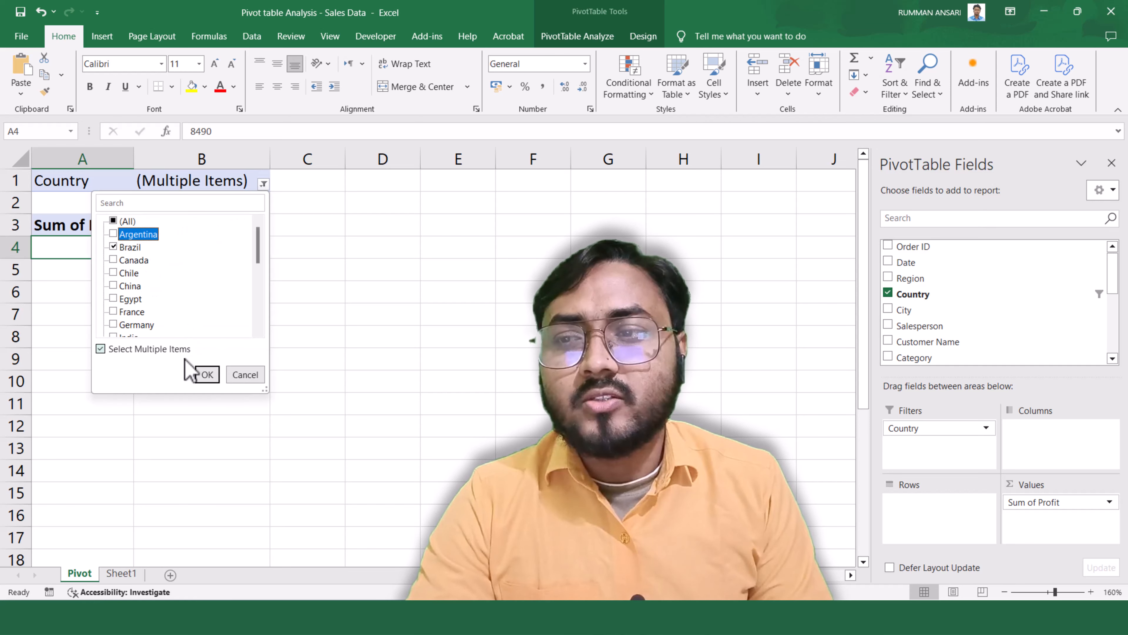
left_click(207, 374)
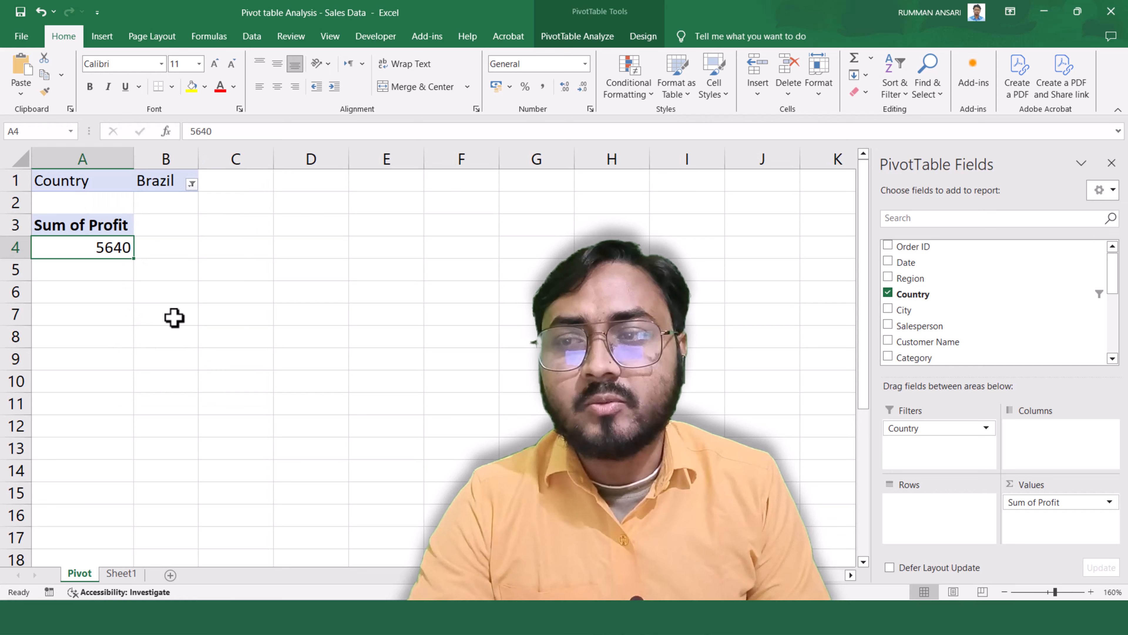
Add Argentina back to the Country report filter alongside Brazil.
left_click(192, 184)
left_click(48, 235)
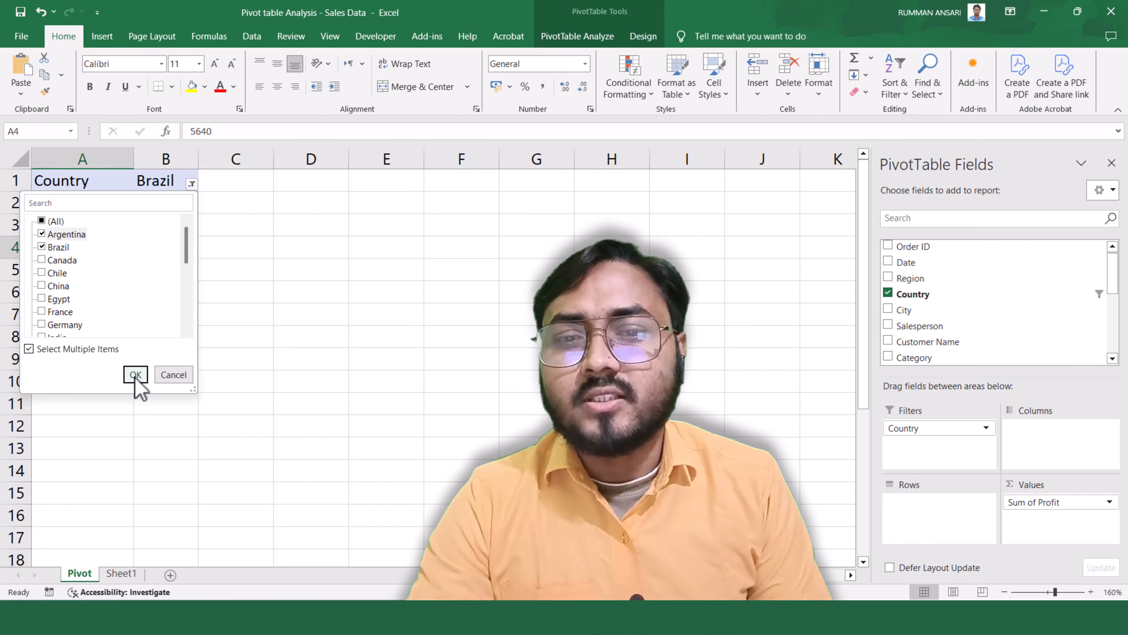
left_click(136, 375)
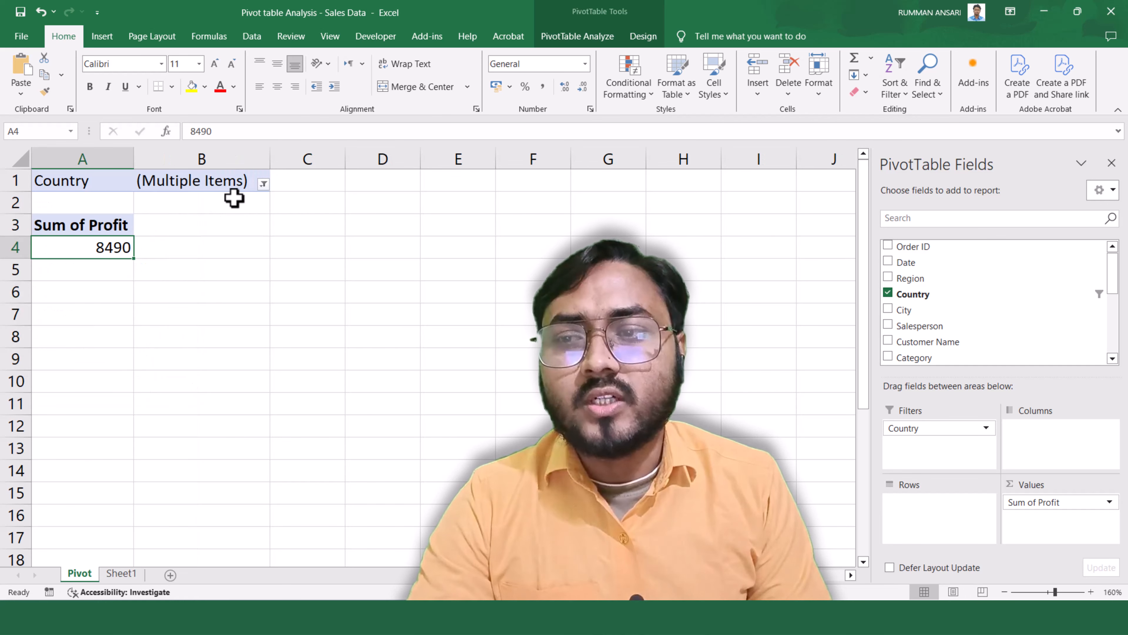
Reset the Country report filter to include all countries and move the Country field to the rows.
left_click(264, 184)
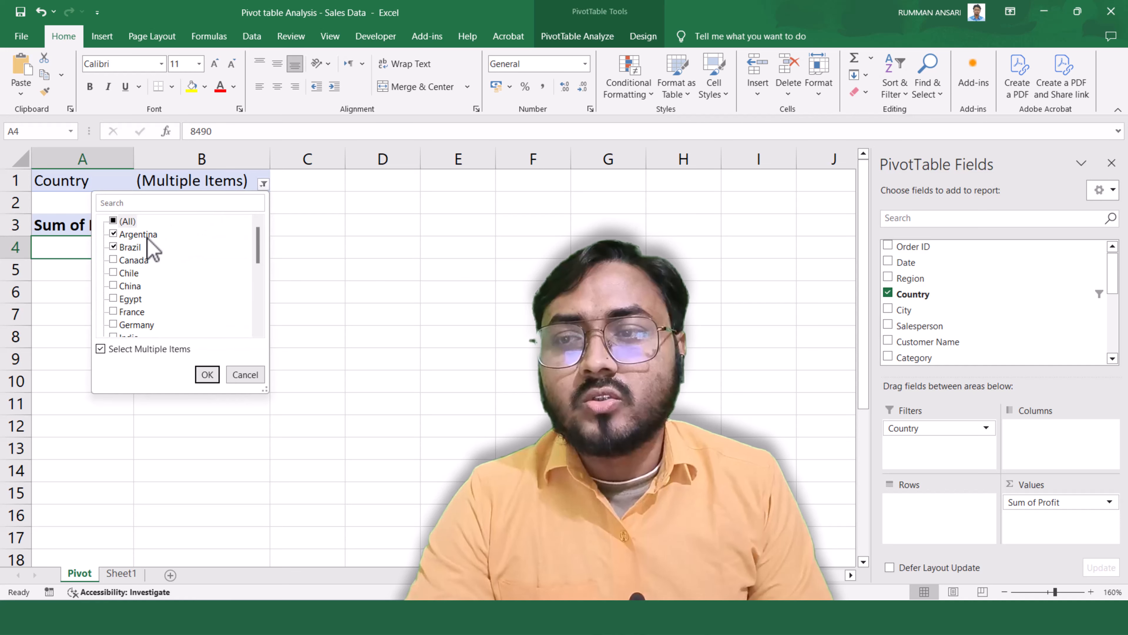
left_click(121, 222)
left_click(207, 374)
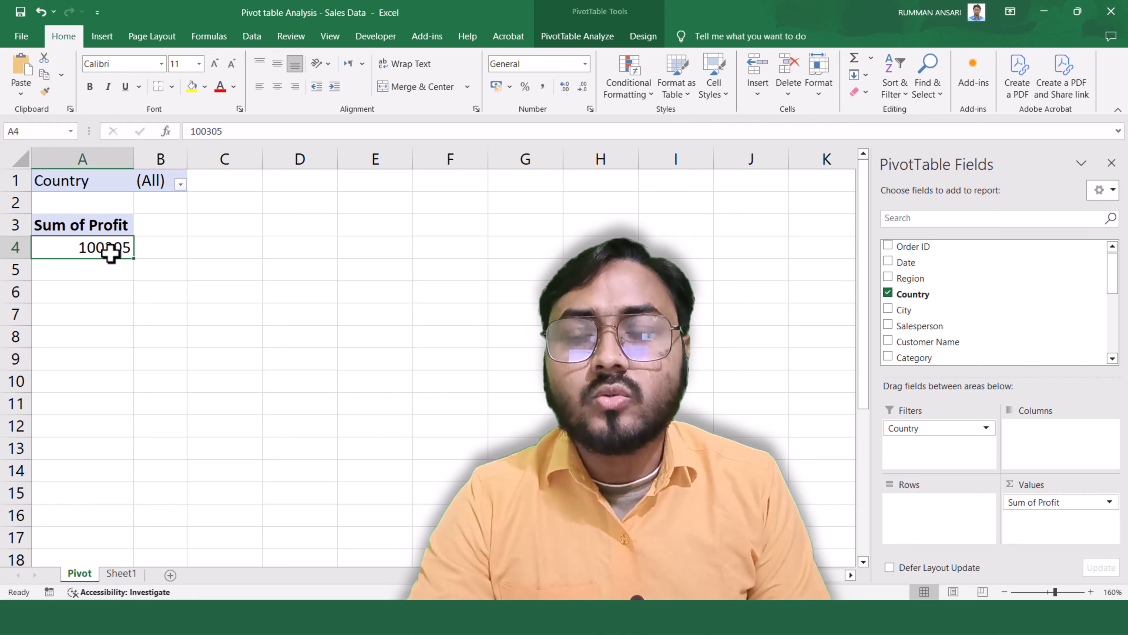
mouse_move(110, 252)
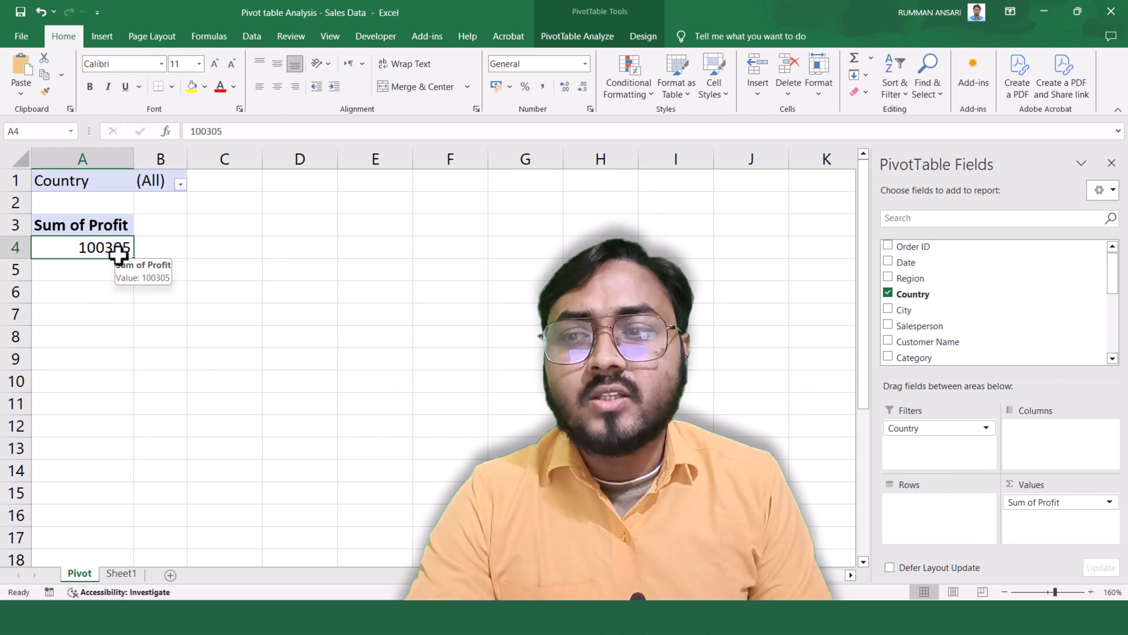
left_click_drag(944, 428, 945, 529)
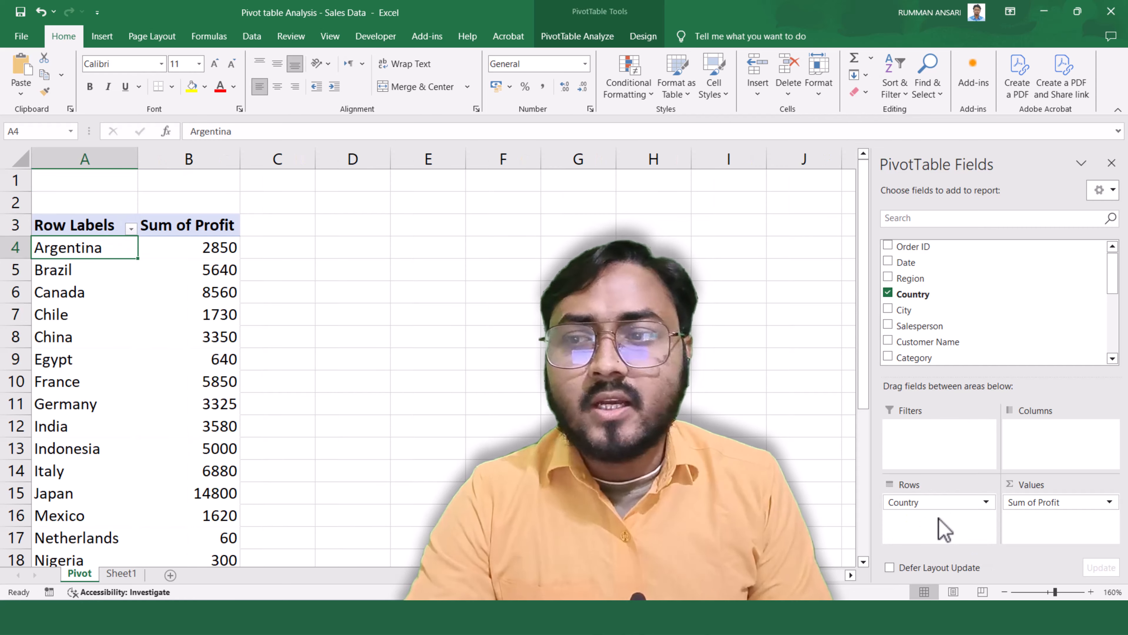
Examine the profit of each country in the PivotTable, down to the grand total row.
scroll(222, 396, "down", 5)
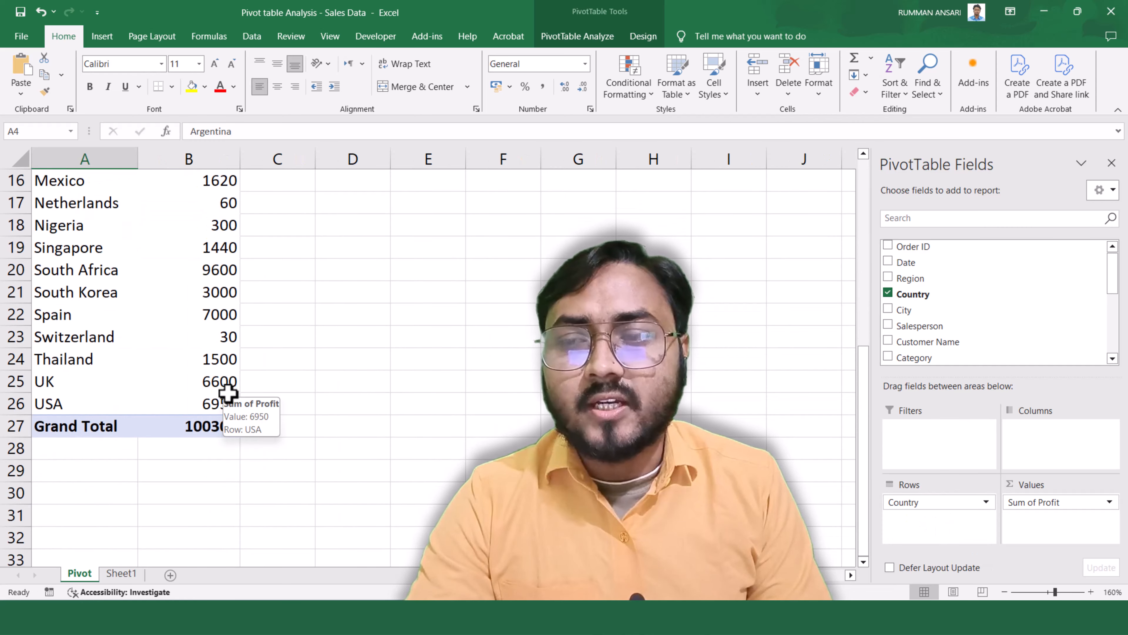
scroll(133, 320, "up", 3)
scroll(91, 322, "down", 4)
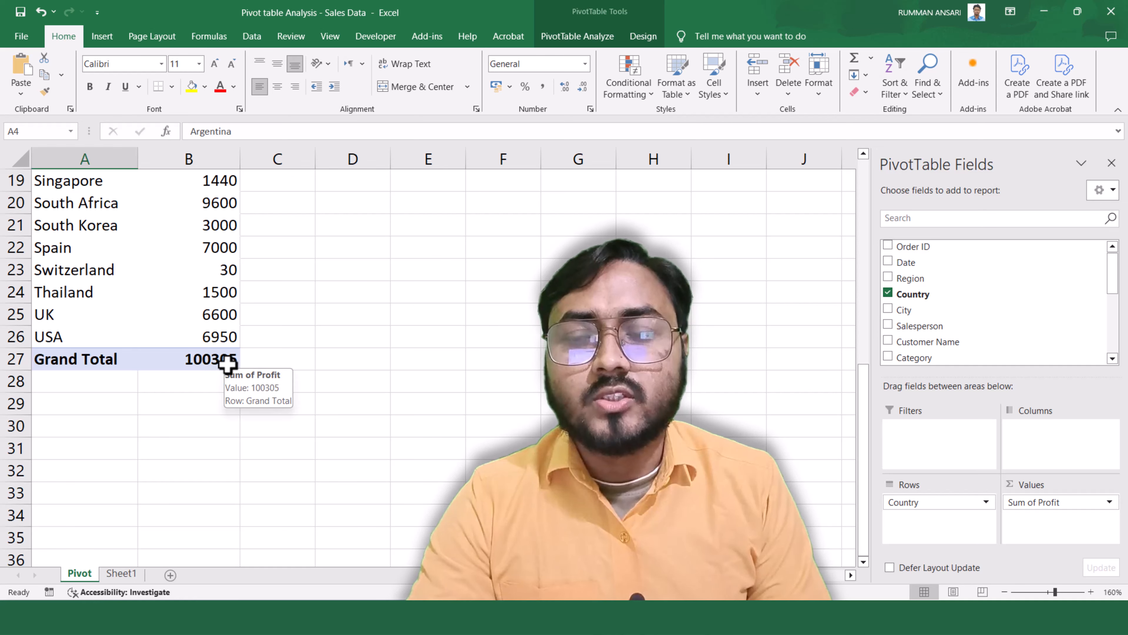
mouse_move(228, 359)
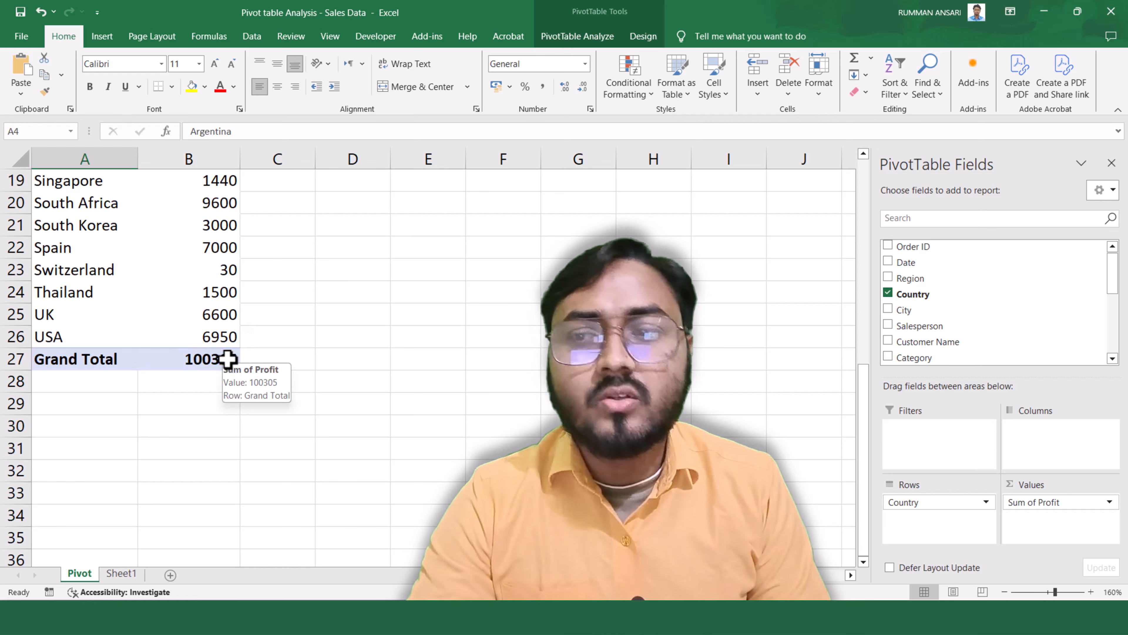
scroll(228, 359, "up", 2)
scroll(228, 359, "down", 1)
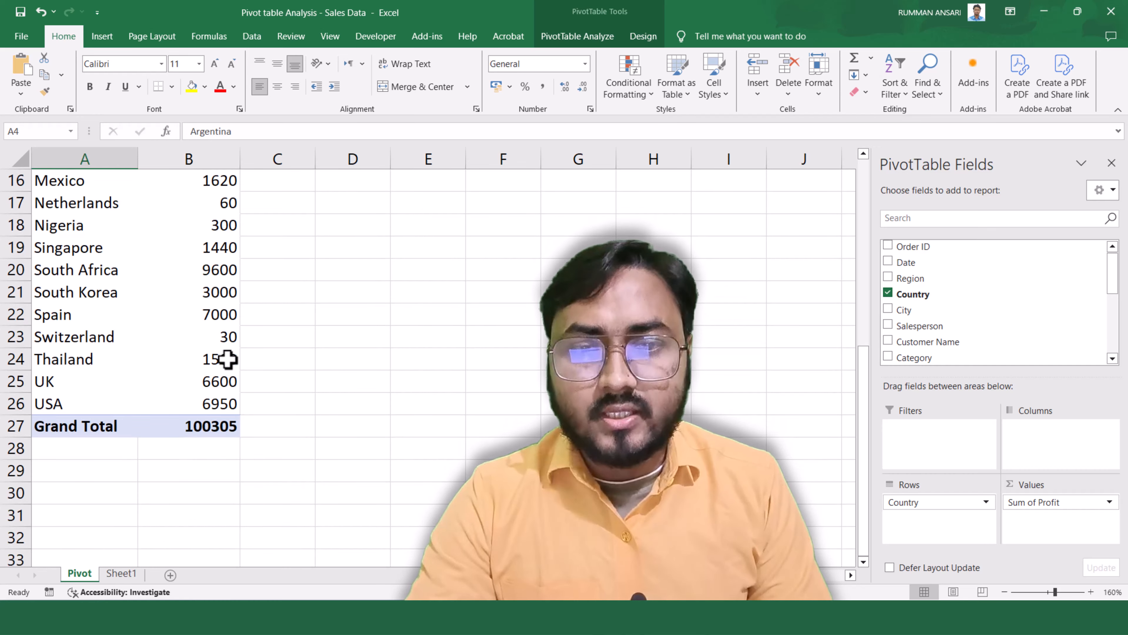
scroll(302, 403, "up", 3)
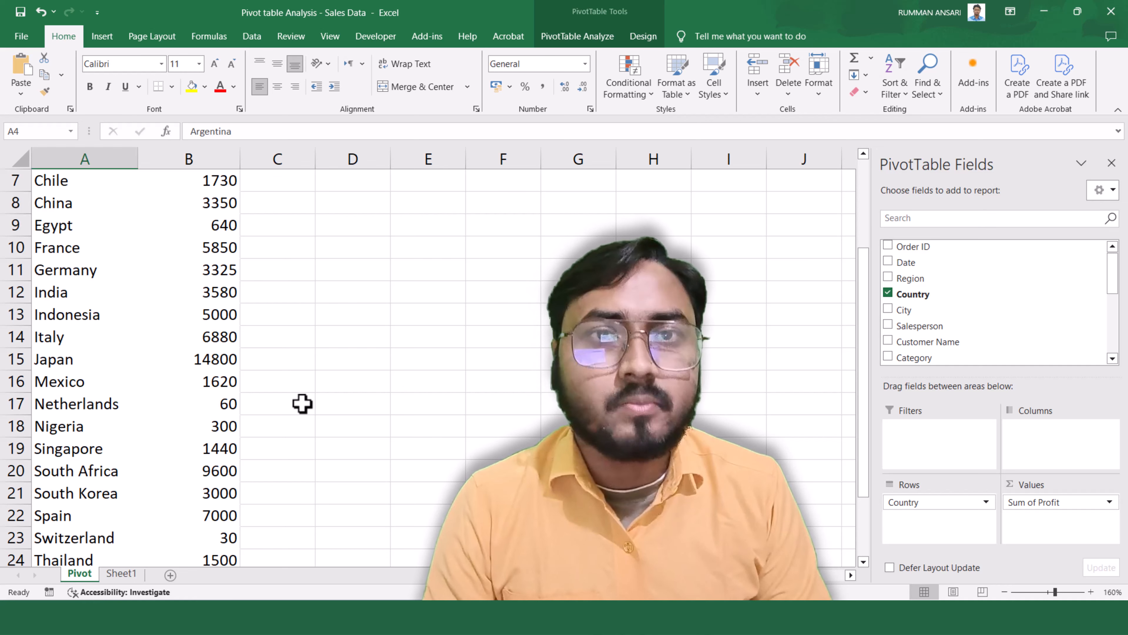
scroll(302, 403, "up", 2)
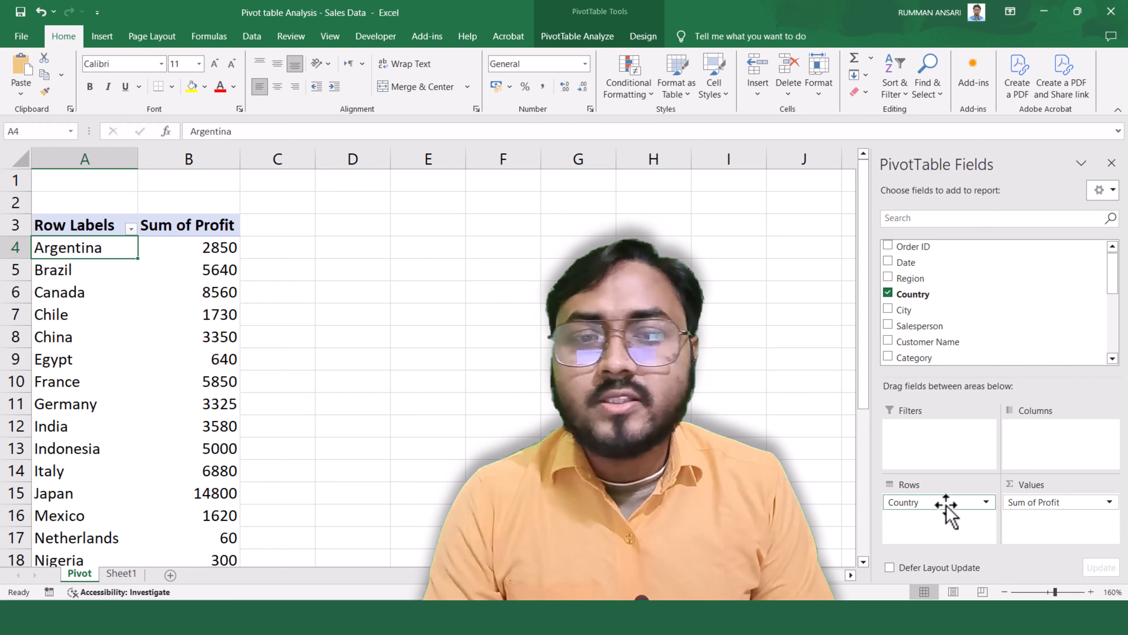
Remove Country from the PivotTable and add Region as the row field instead.
left_click_drag(946, 503, 1017, 355)
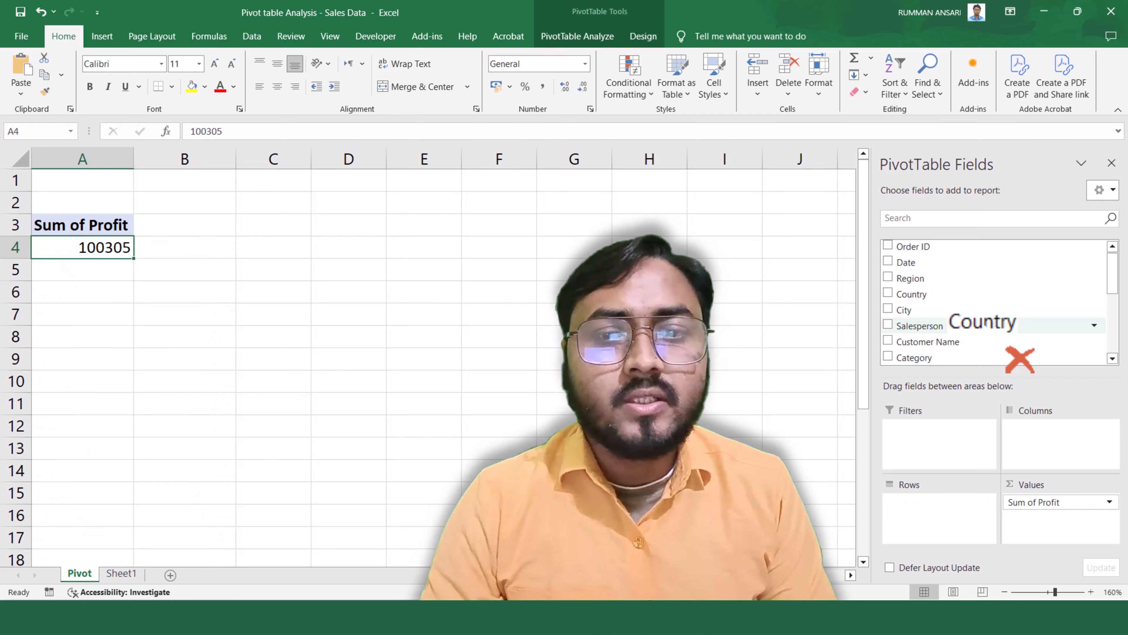
scroll(948, 289, "down", 2)
scroll(949, 287, "down", 1)
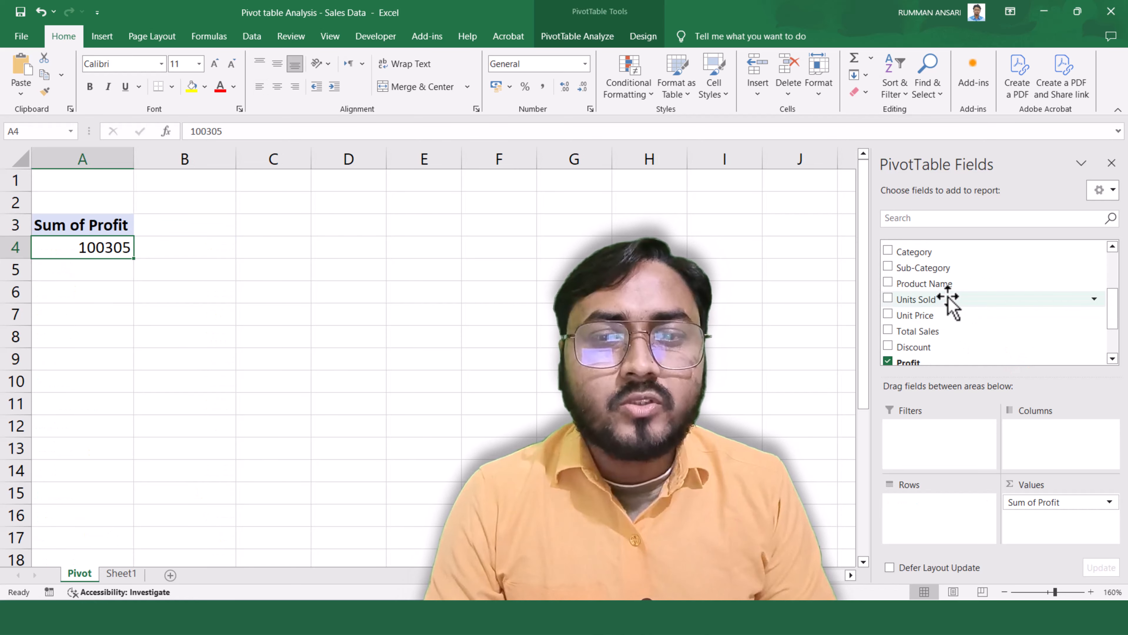
scroll(948, 303, "up", 1)
scroll(946, 307, "down", 3)
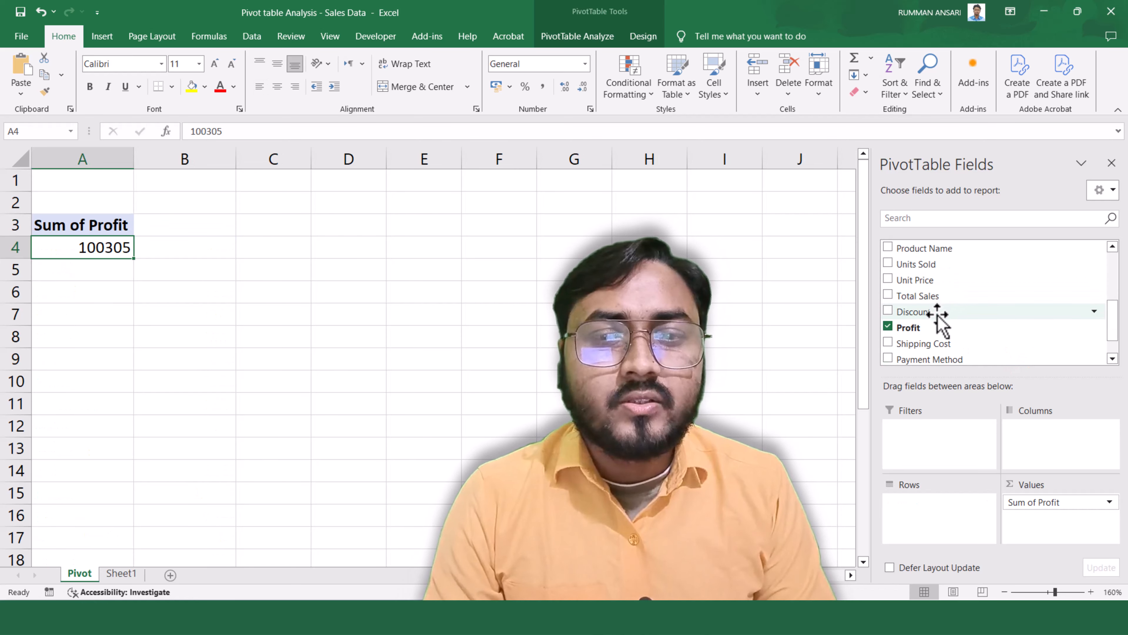
scroll(937, 316, "up", 4)
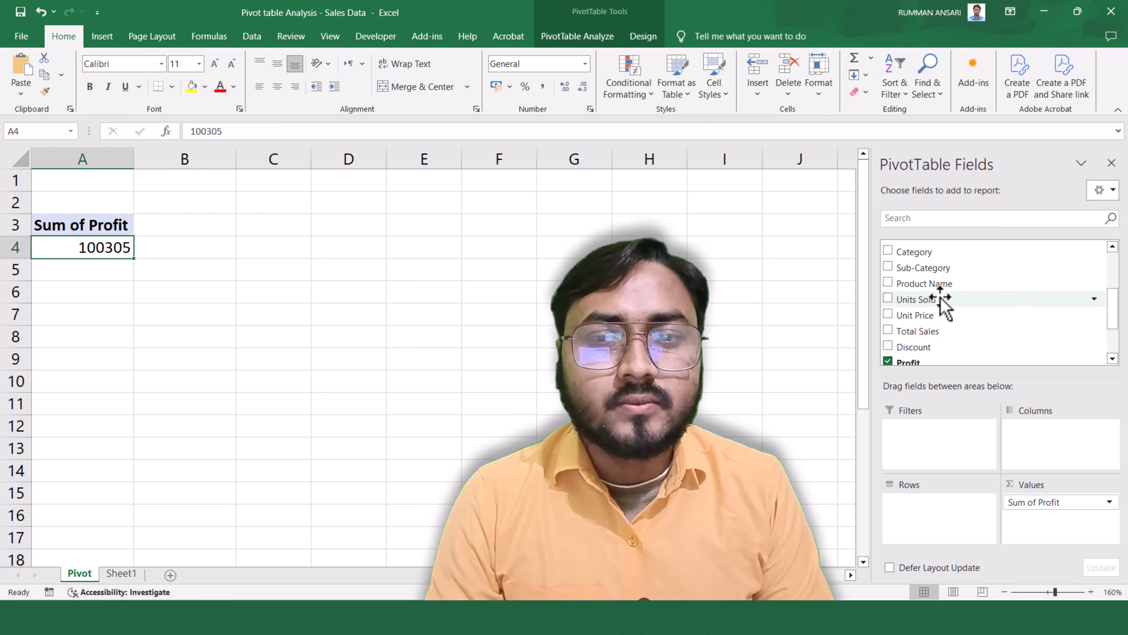
scroll(939, 298, "up", 1)
left_click_drag(922, 278, 950, 525)
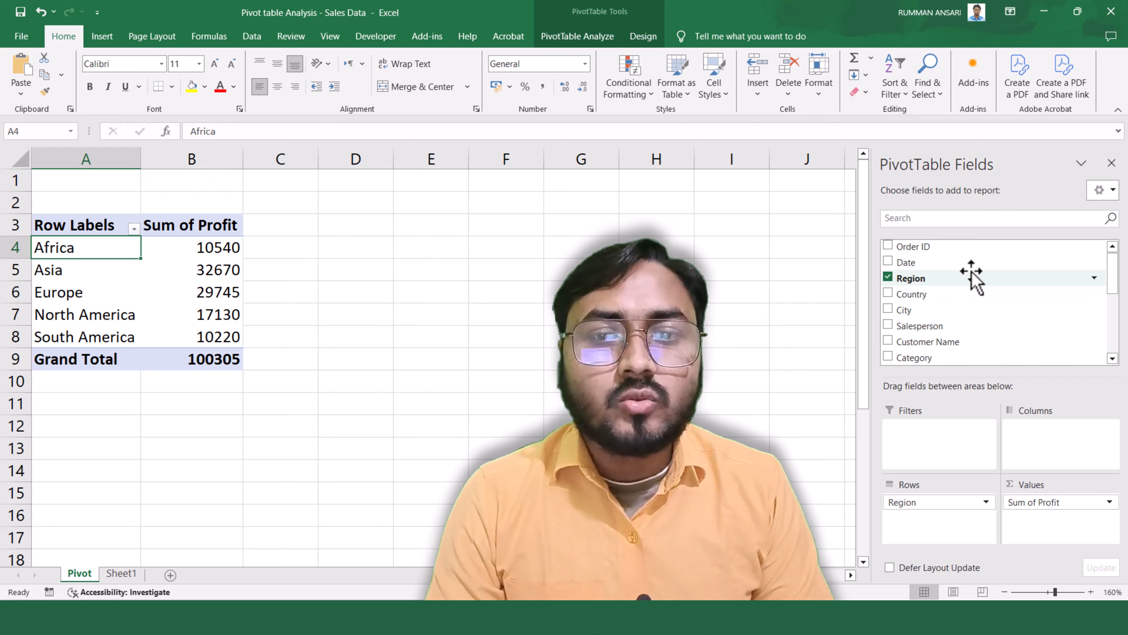
Move the Region field to the report filters and filter the profit report to show only Africa.
left_click_drag(935, 278, 955, 440)
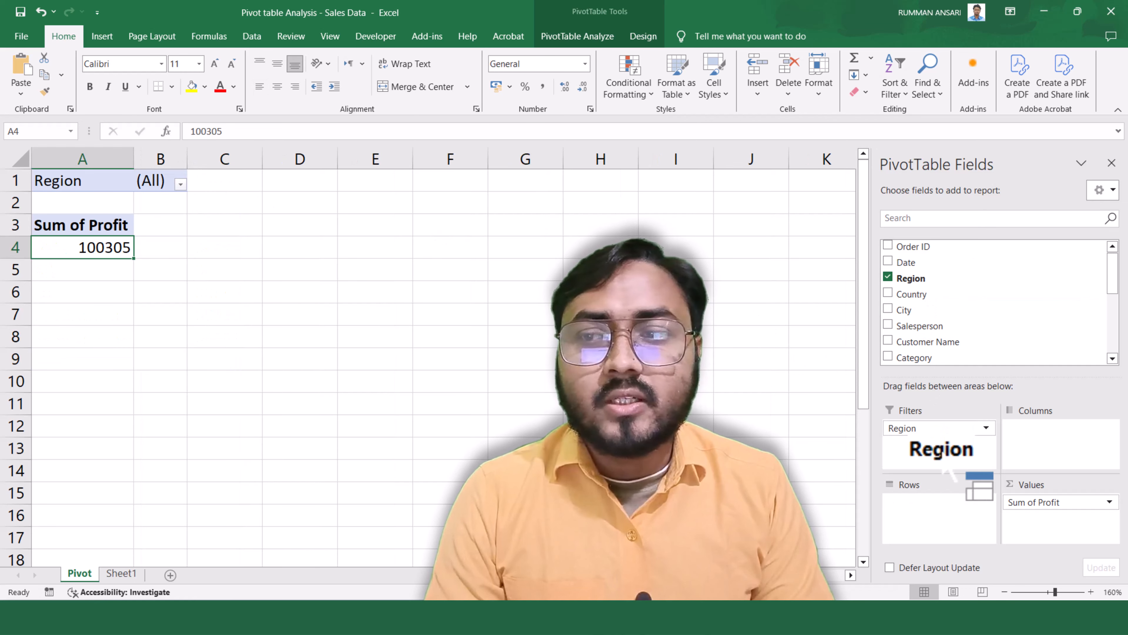
left_click(181, 183)
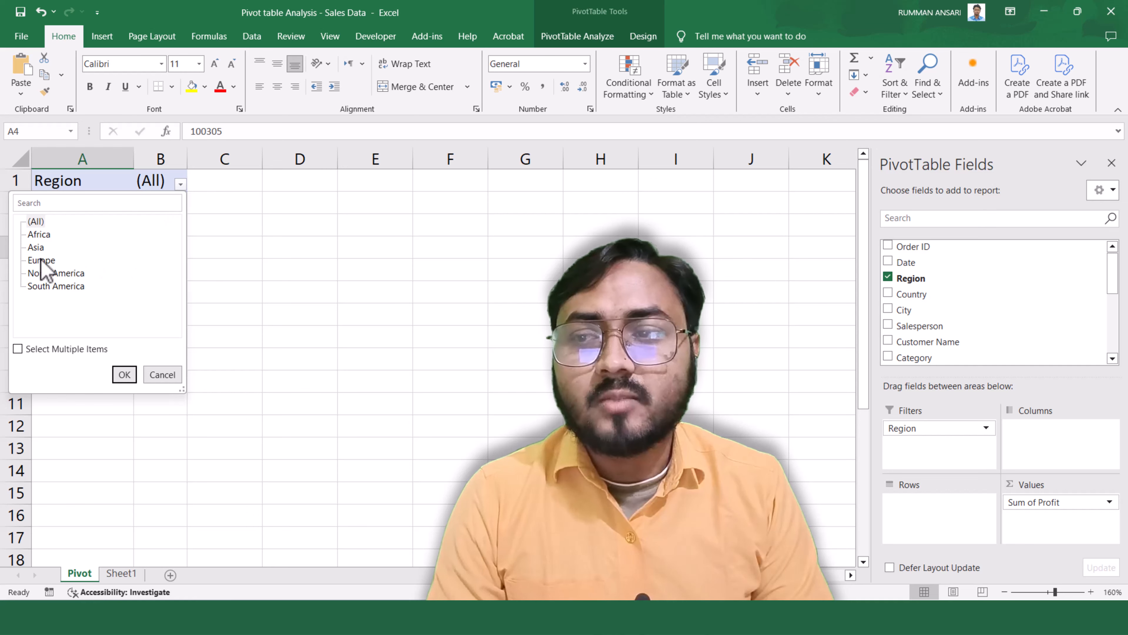
left_click(37, 238)
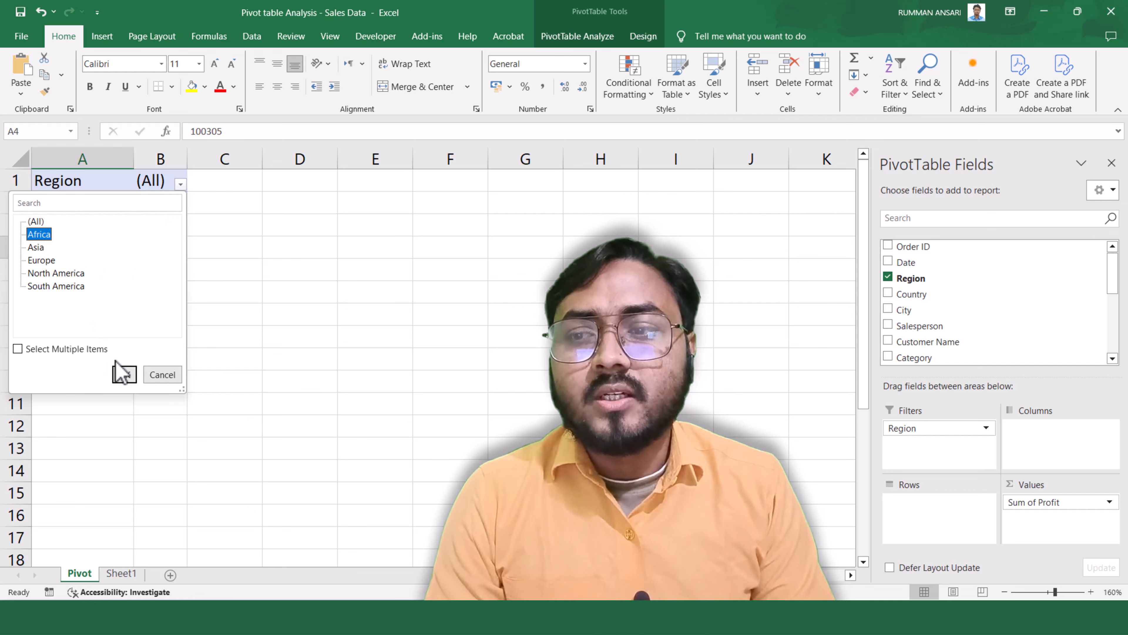
left_click(123, 374)
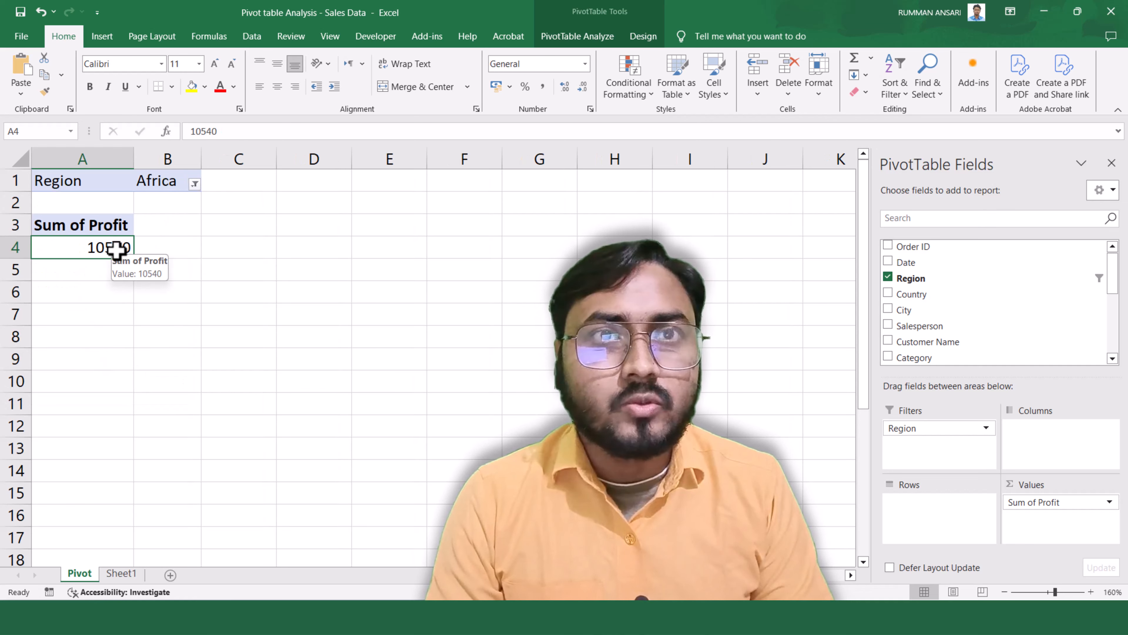